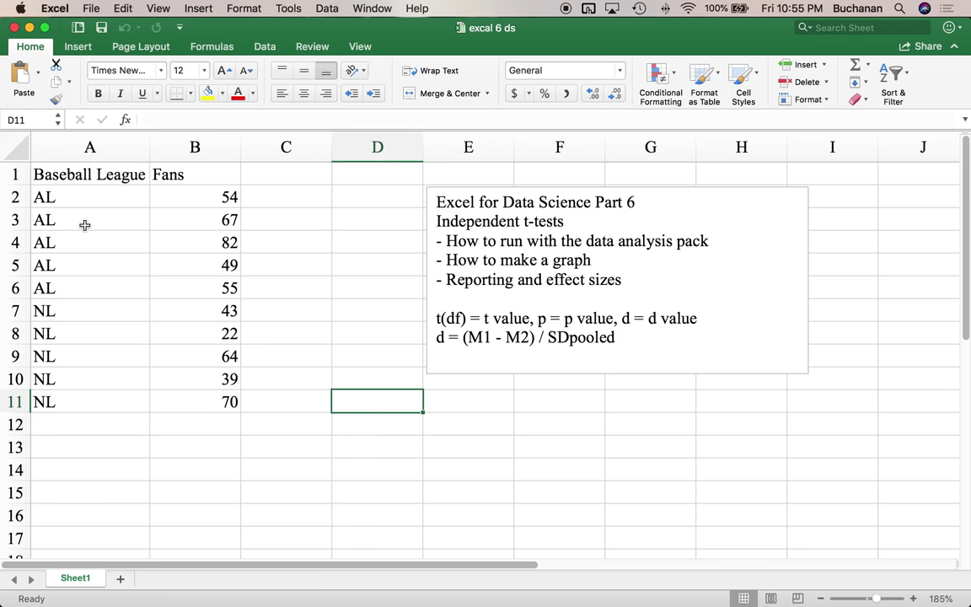
Sort columns A:B by Baseball League from A to Z.
drag(63, 198, 90, 394)
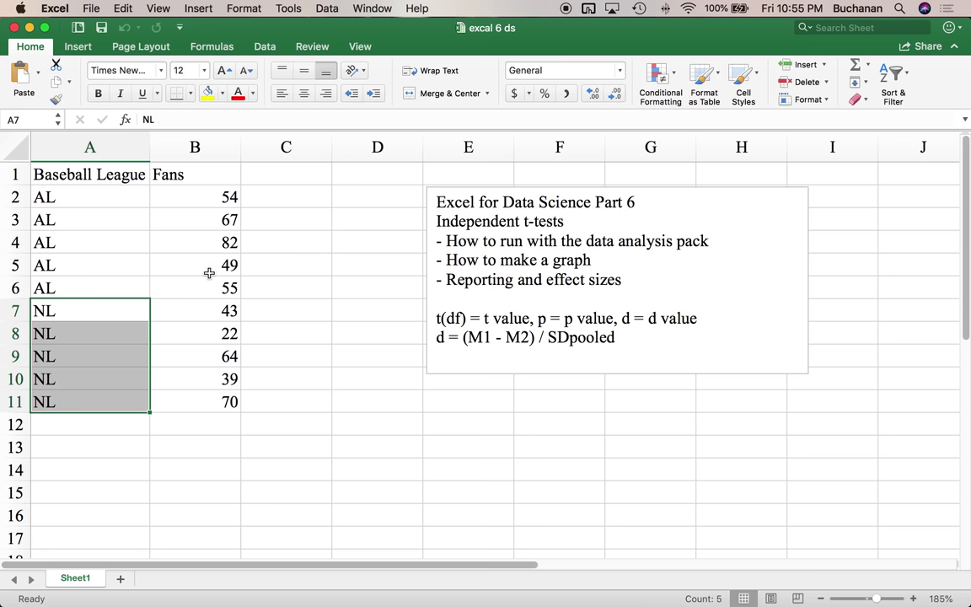
click(201, 238)
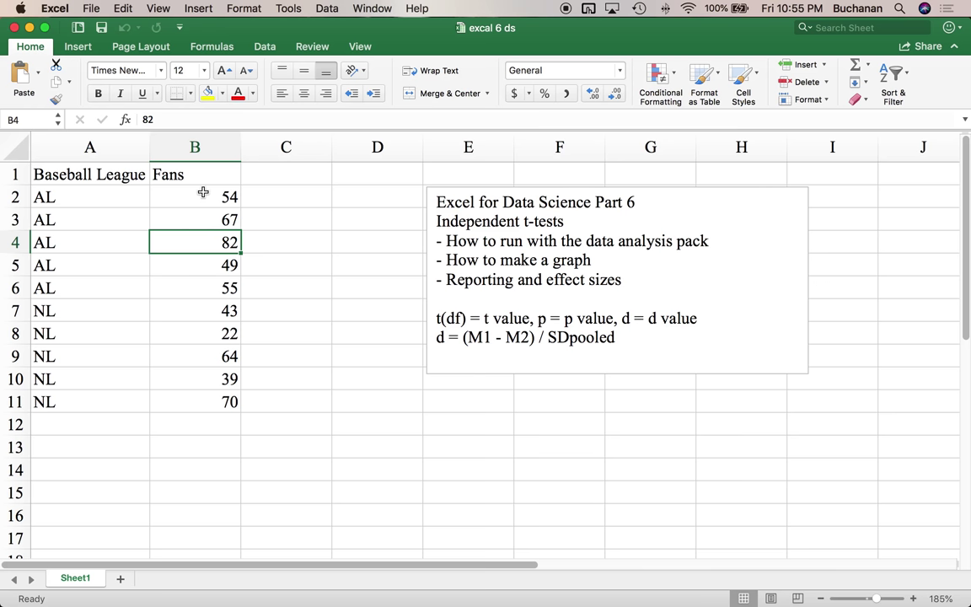
drag(101, 148, 193, 159)
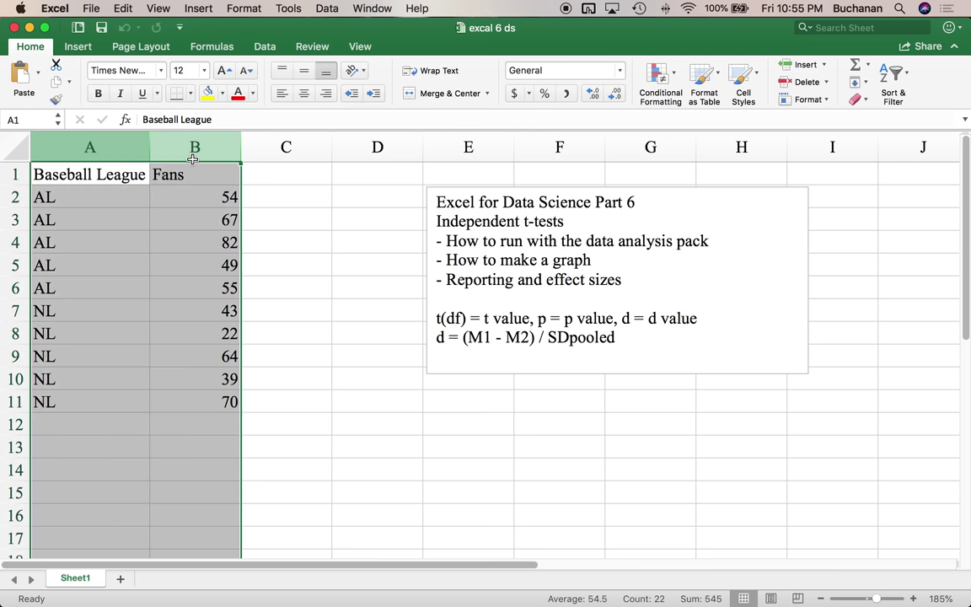
click(261, 50)
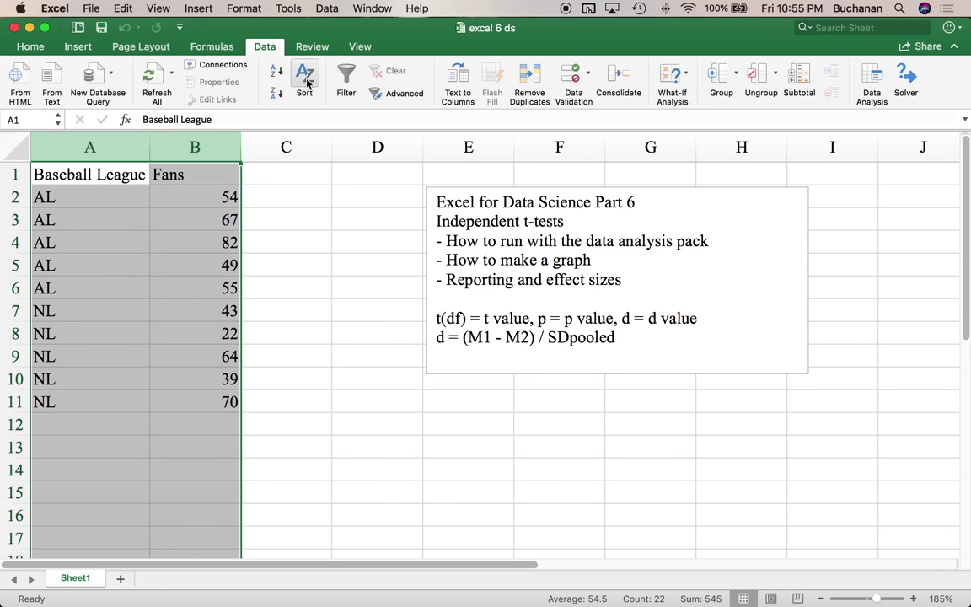
click(306, 81)
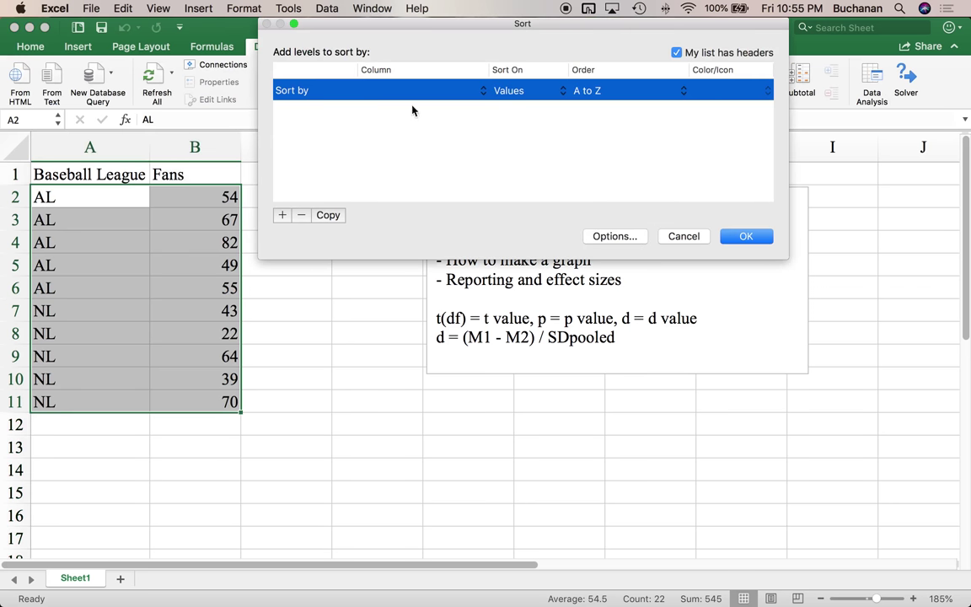
click(410, 93)
click(410, 93)
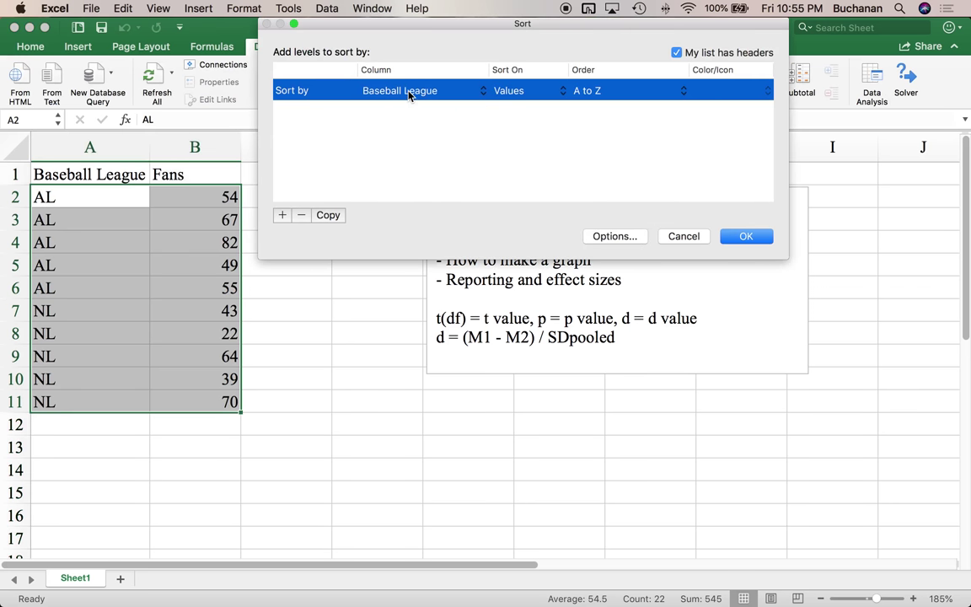
click(747, 236)
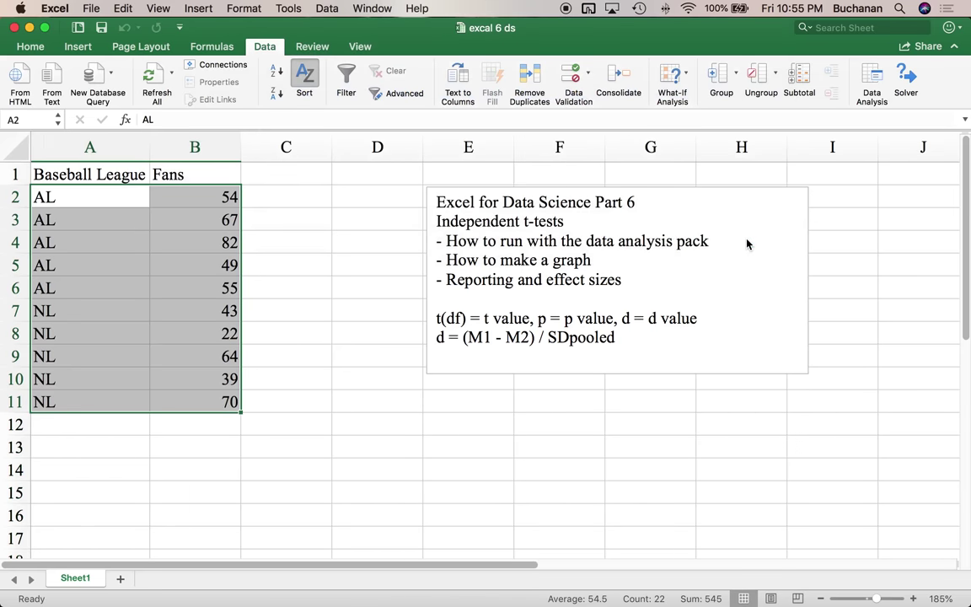
click(45, 241)
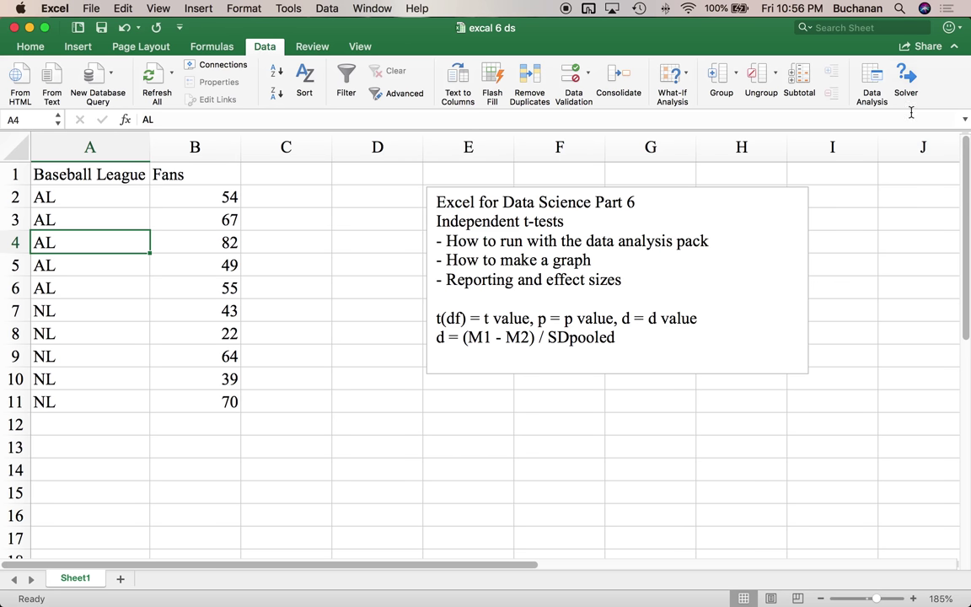
Pick 't-Test: Two-Sample Assuming Equal Variances' from the Data Analysis tool list.
click(873, 81)
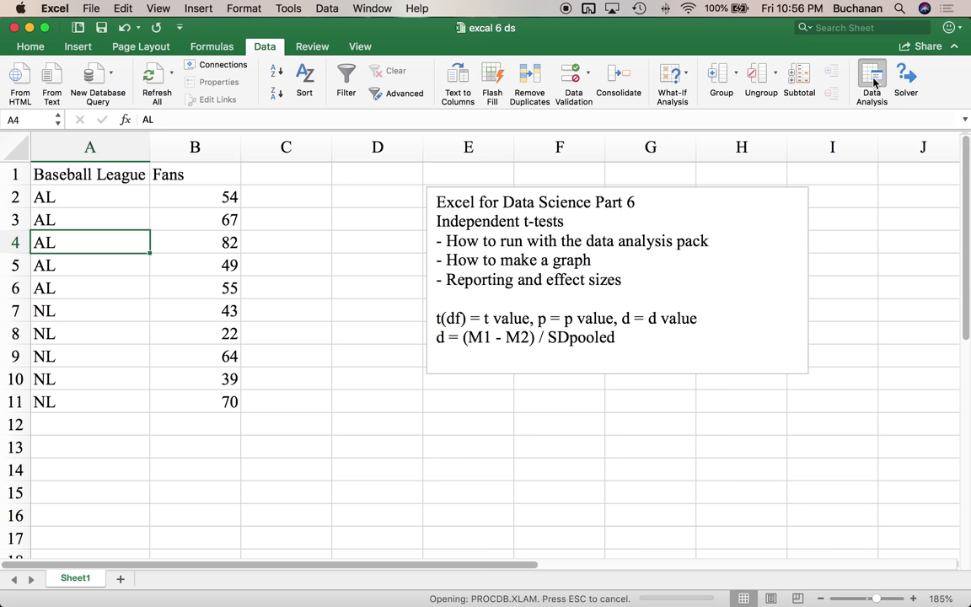
drag(596, 137, 613, 101)
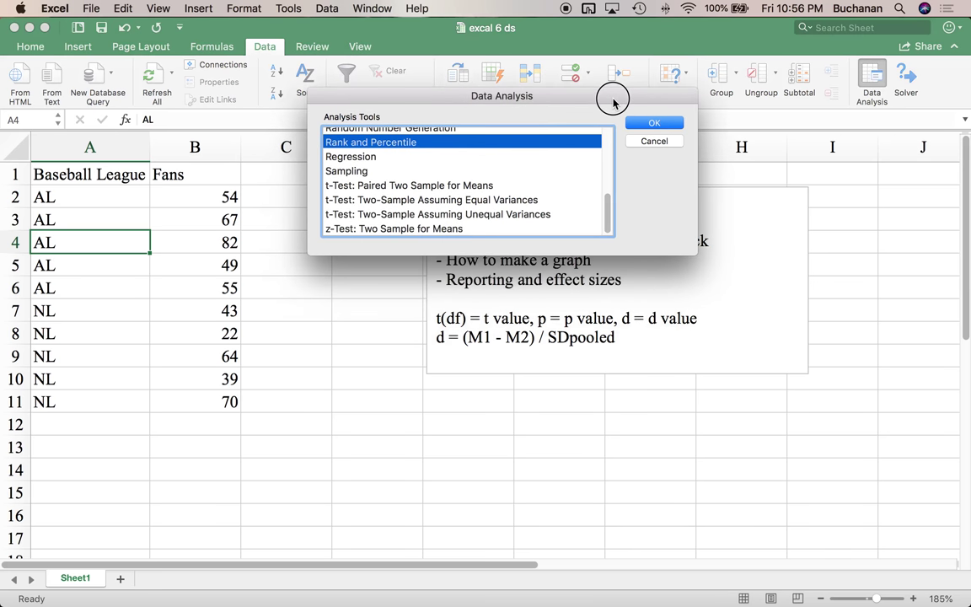
click(445, 203)
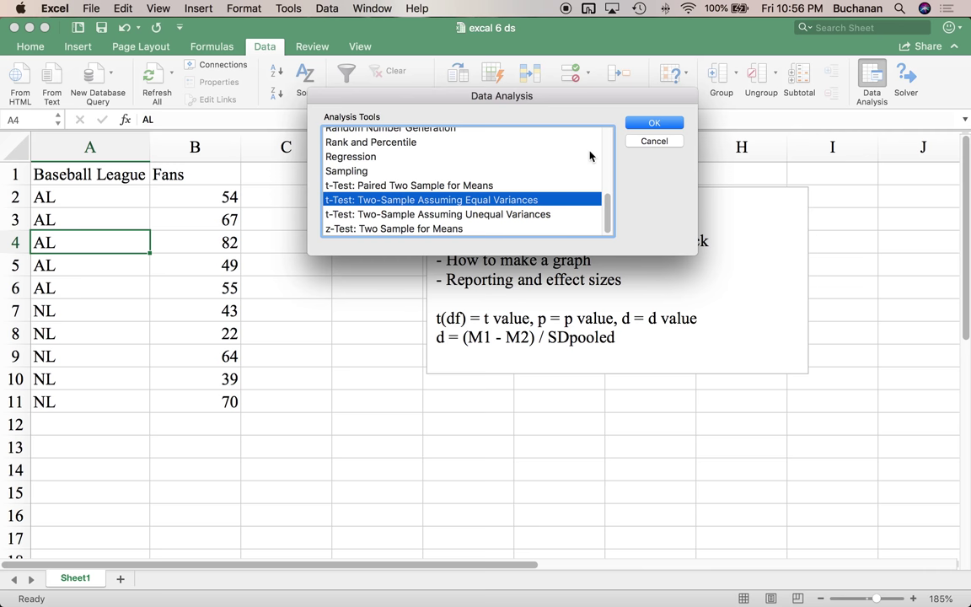
click(655, 122)
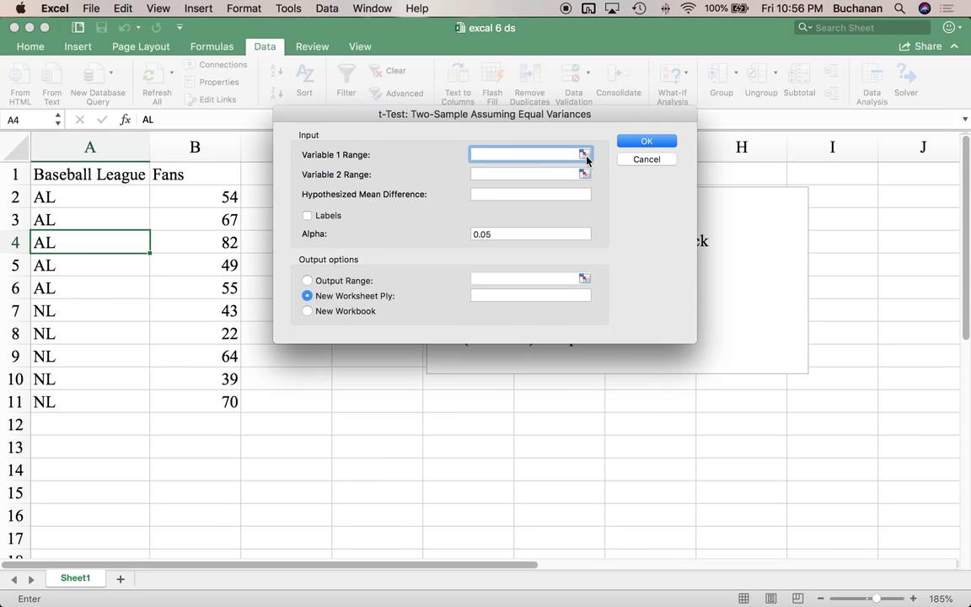
Run the t-test with ranges $B$2:$B$6 and $B$7:$B$11, hypothesized mean difference 0, onto a new sheet.
drag(538, 113, 615, 95)
drag(214, 194, 200, 283)
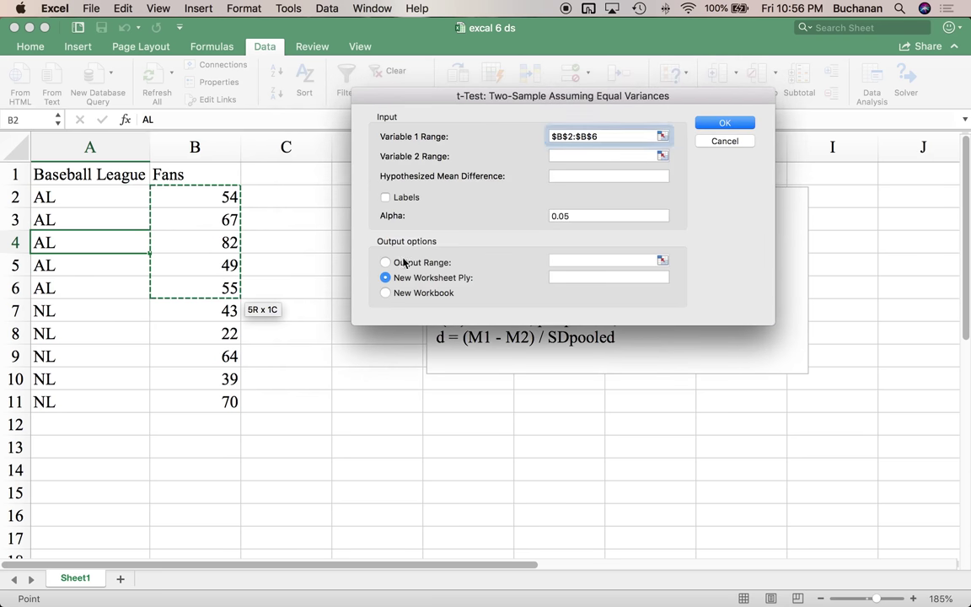
click(638, 156)
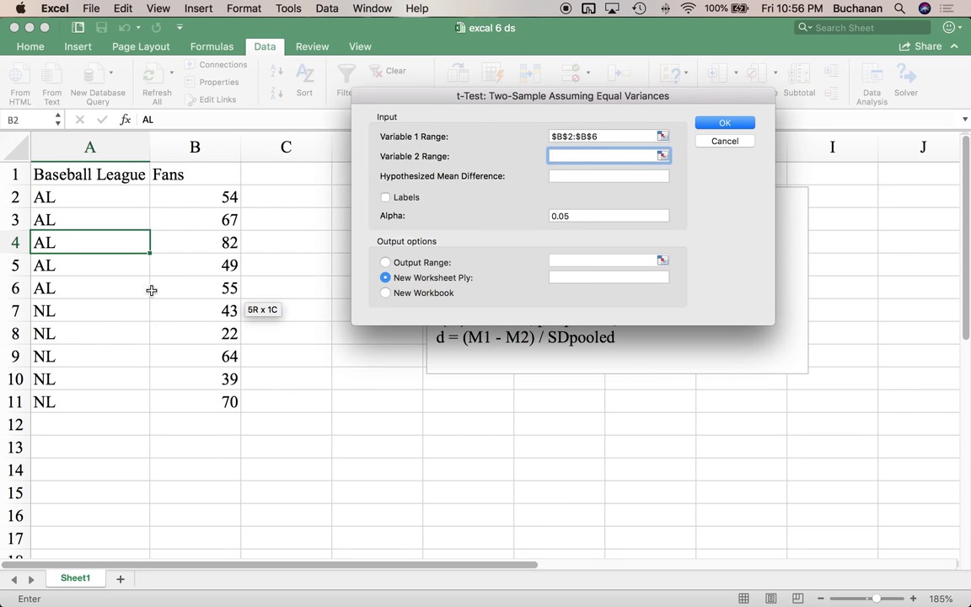
drag(193, 309, 191, 413)
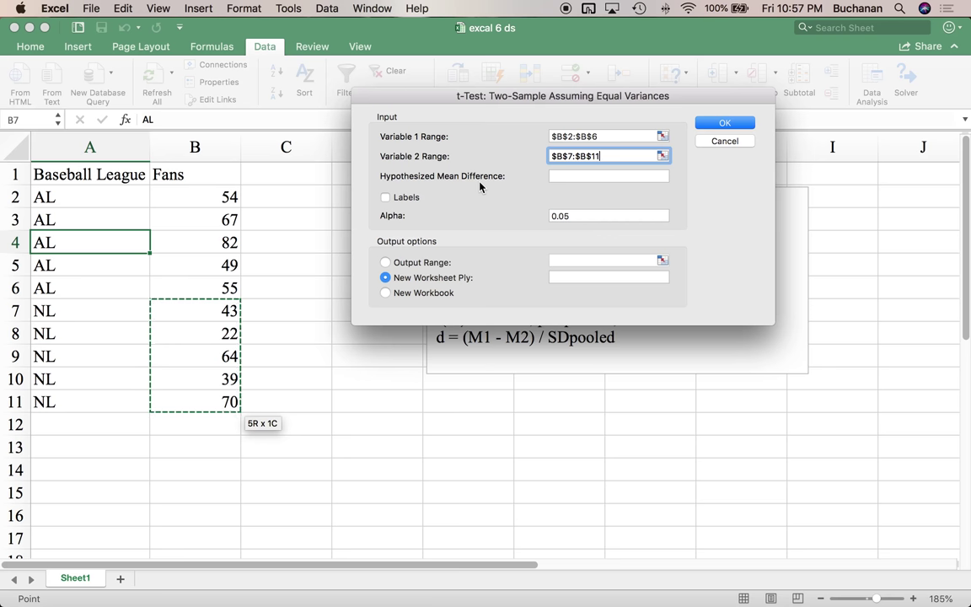
click(569, 176)
text(0)
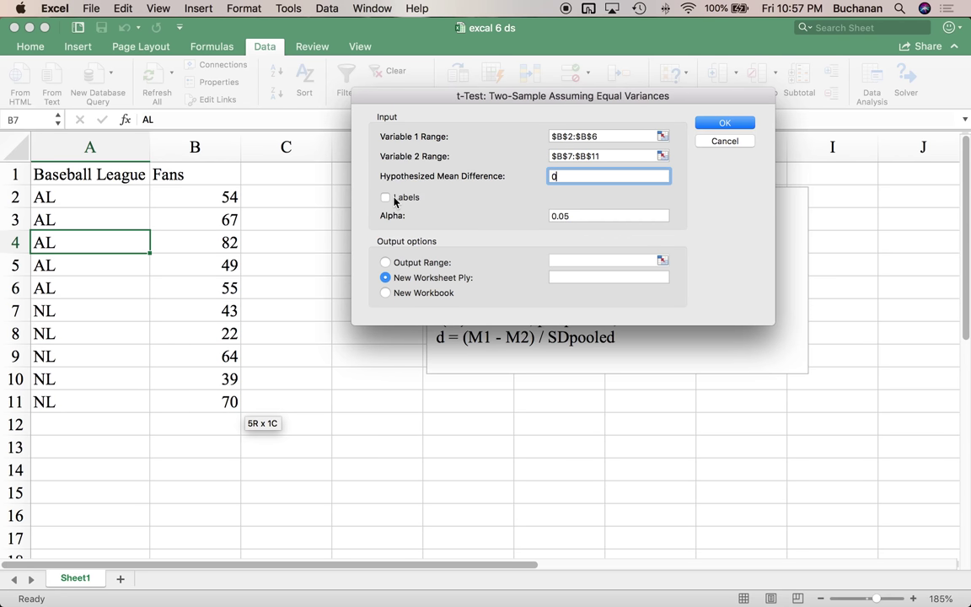
click(573, 221)
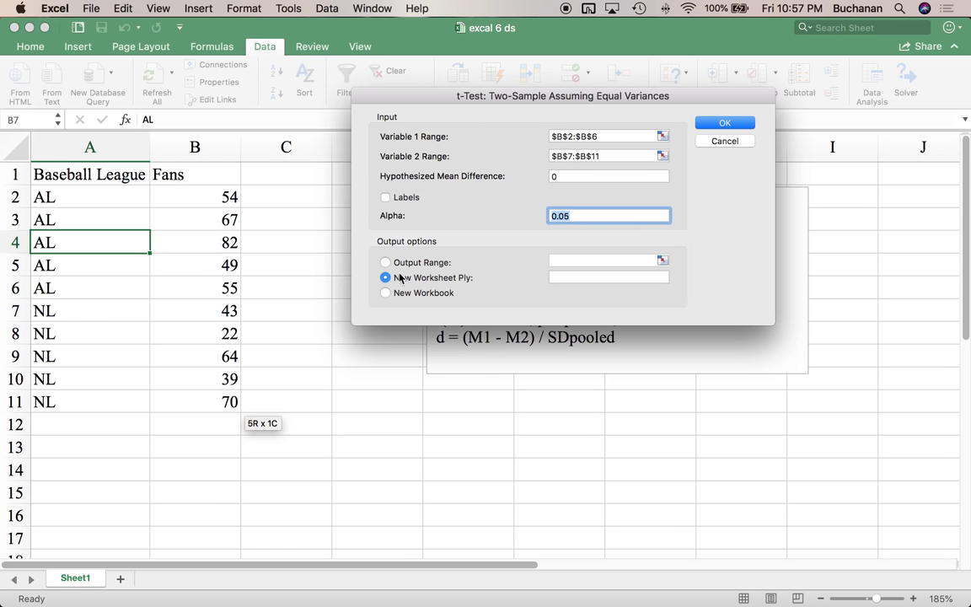
click(722, 123)
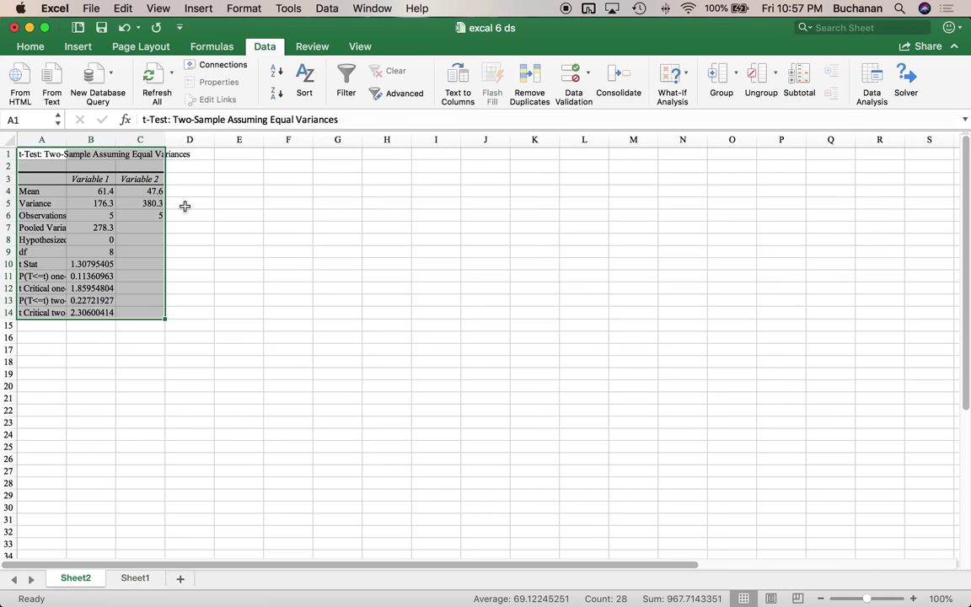
Autofit all Sheet2 column widths and zoom in on the t-test output.
click(8, 139)
double_click(65, 139)
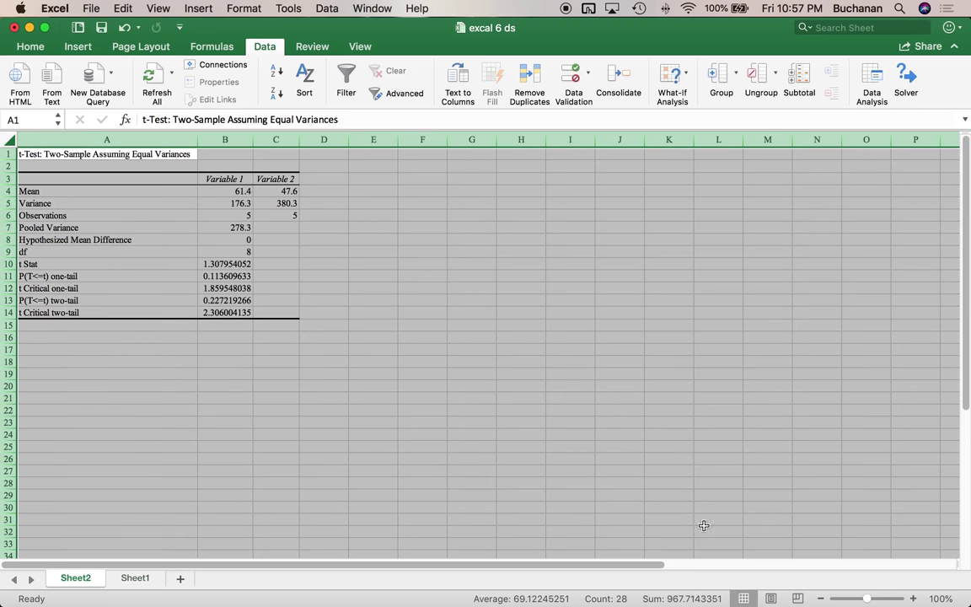
drag(872, 600, 874, 600)
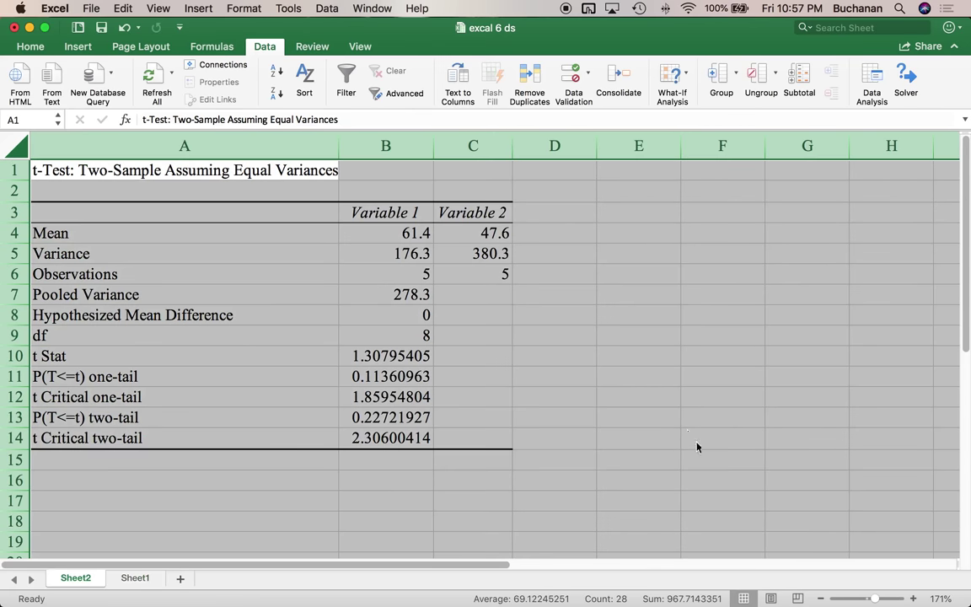
click(687, 439)
drag(165, 231, 473, 230)
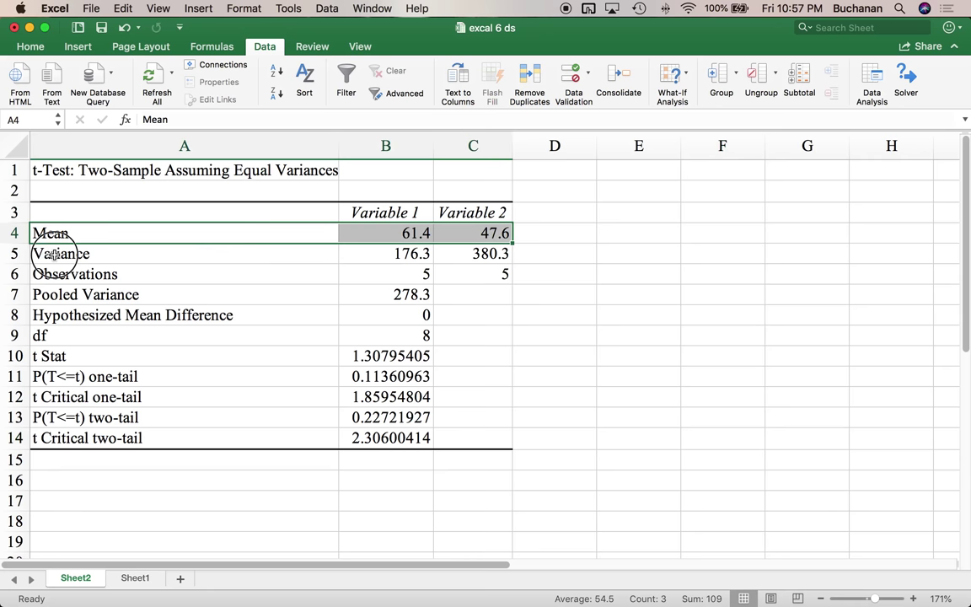
key(Down)
click(39, 52)
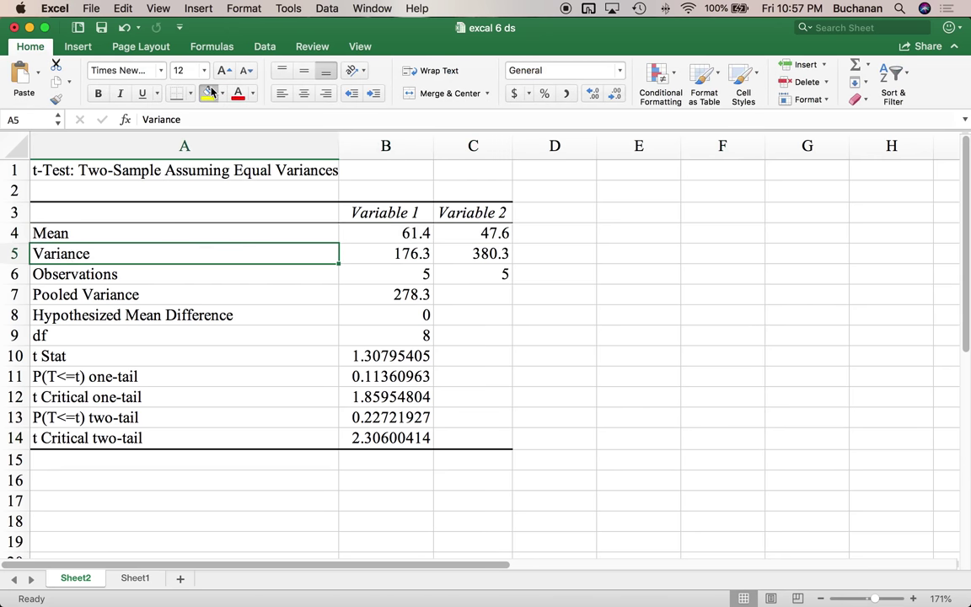
Highlight the Variance label yellow and put the note 'wanted sd, take sqrt' in D4.
click(208, 93)
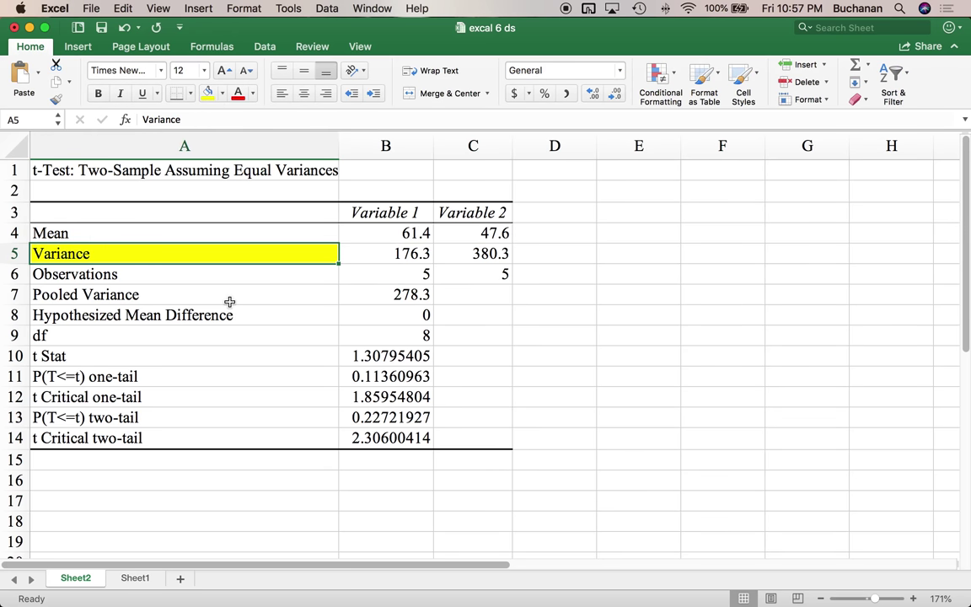
click(552, 252)
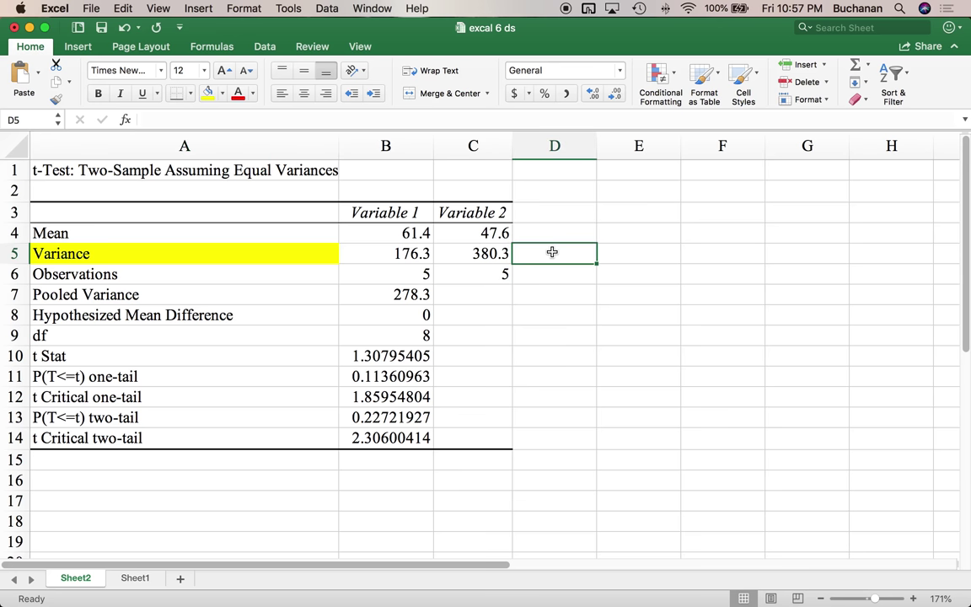
text(wanted sd, )
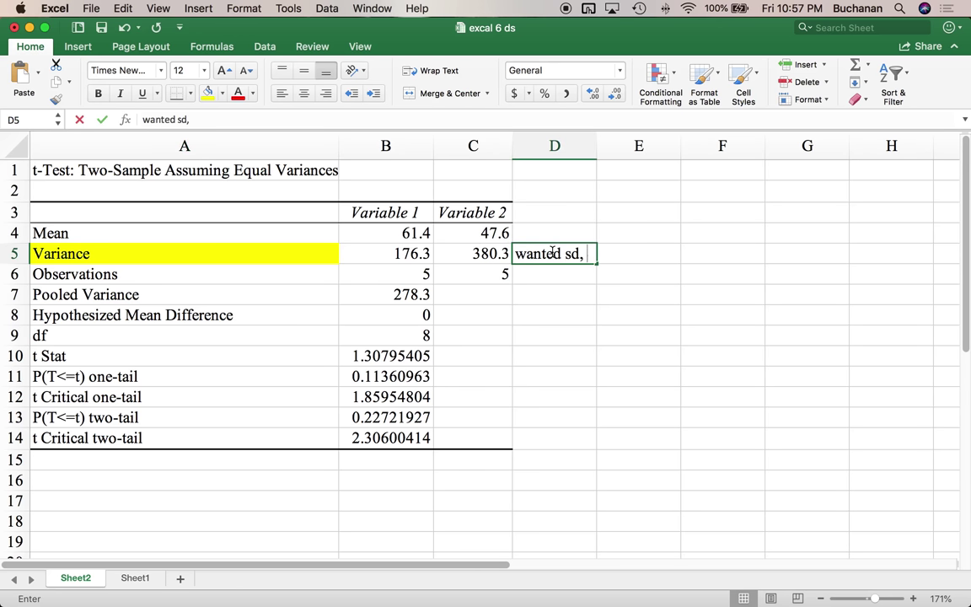
text(take sqrt)
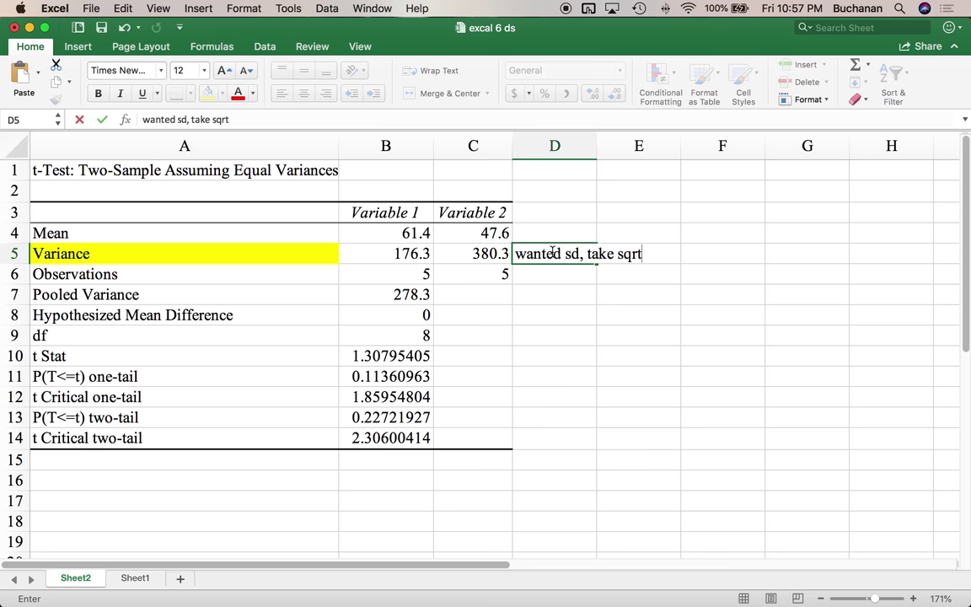
key(Return)
click(554, 254)
key(cmd+c)
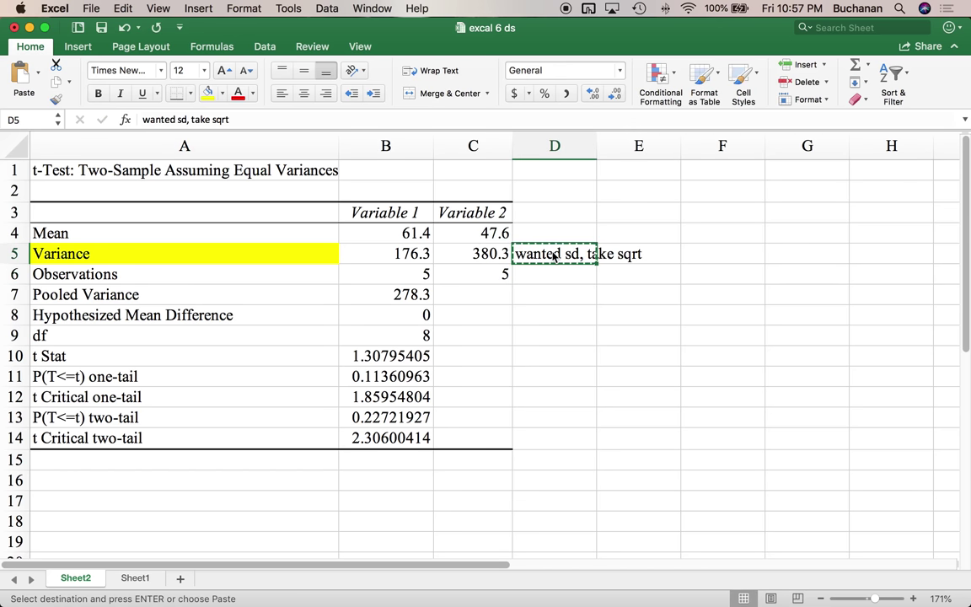
key(Up)
key(super+v)
key(Down)
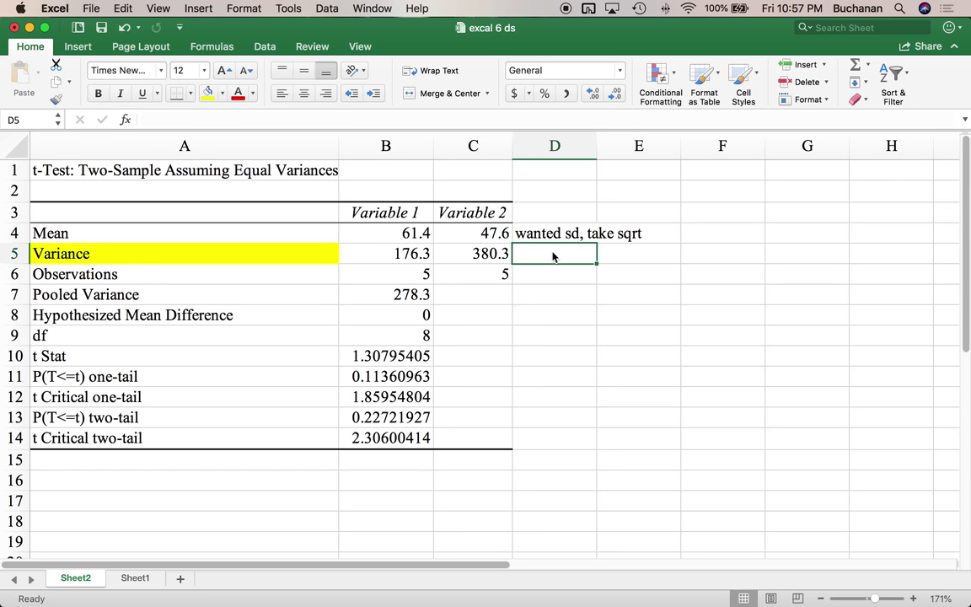
Enter =SQRT(B5) in D5 and fill it to E5, giving 13.277801 and 19.501282.
text(=sqrt)
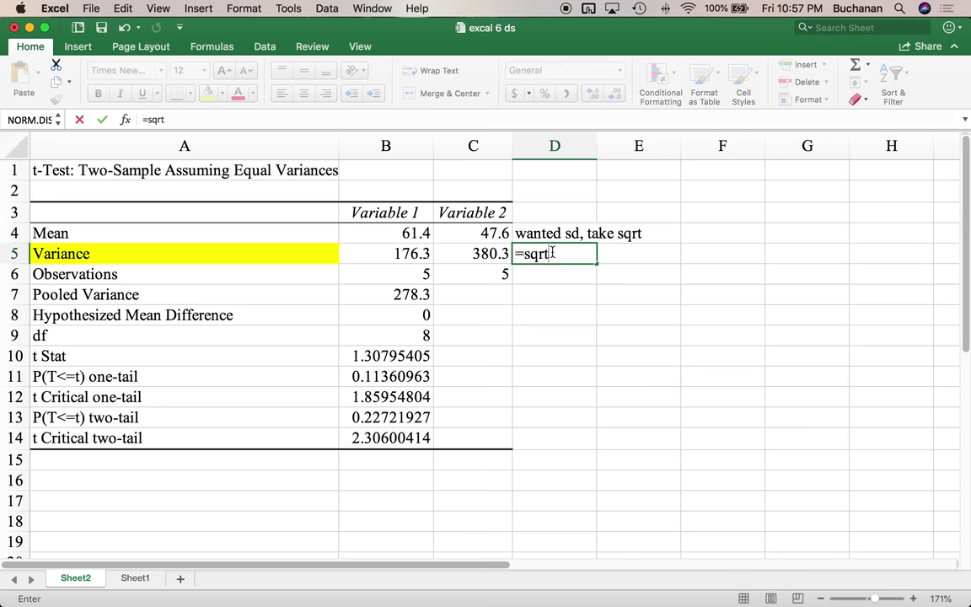
text(()
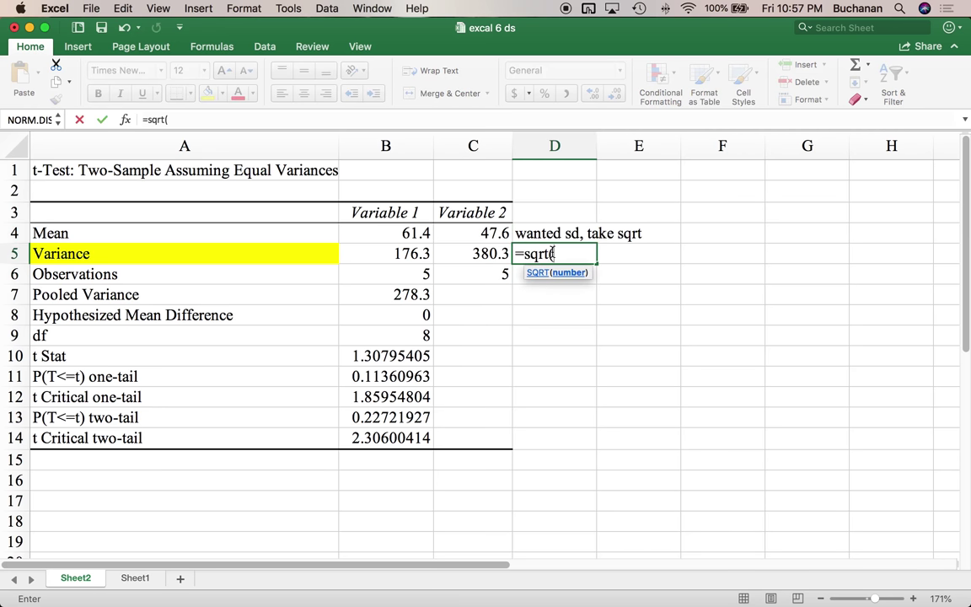
click(415, 253)
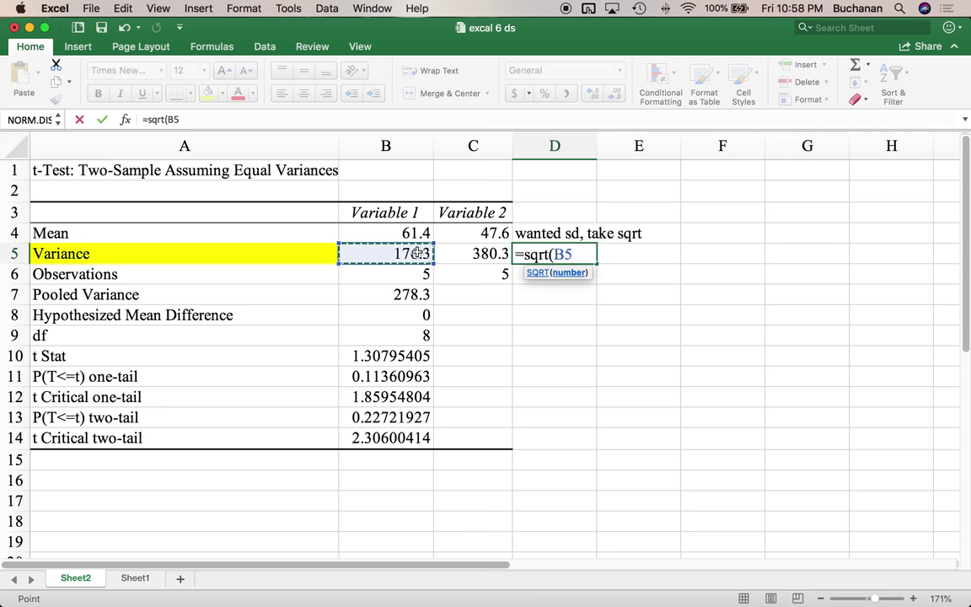
text())
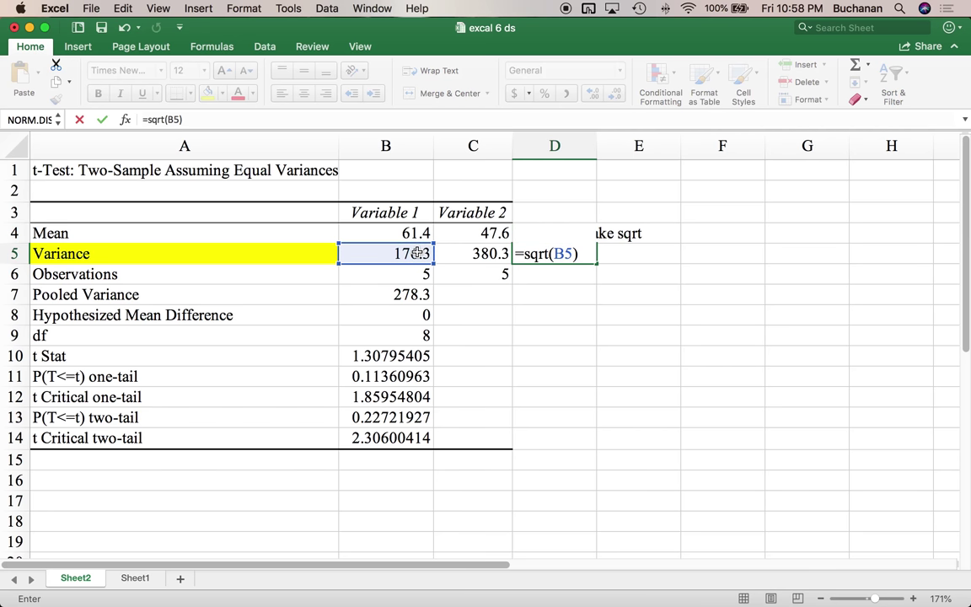
key(Return)
key(Up)
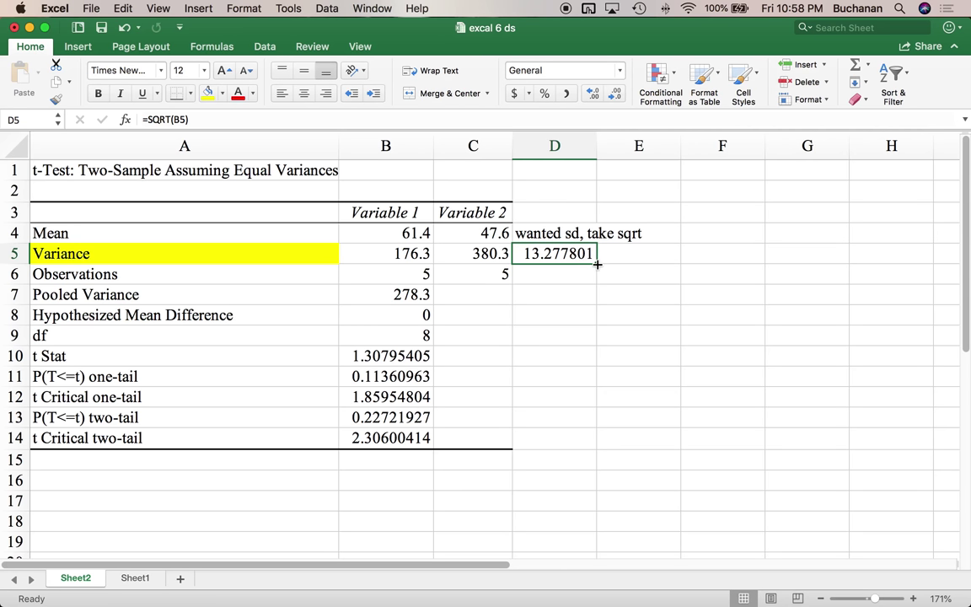
drag(597, 263, 642, 266)
click(642, 266)
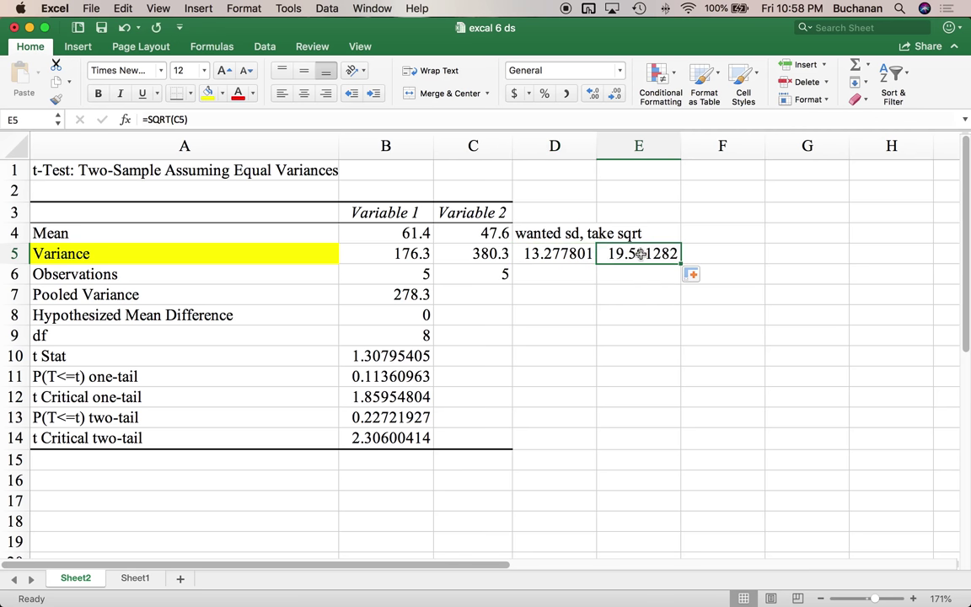
click(179, 119)
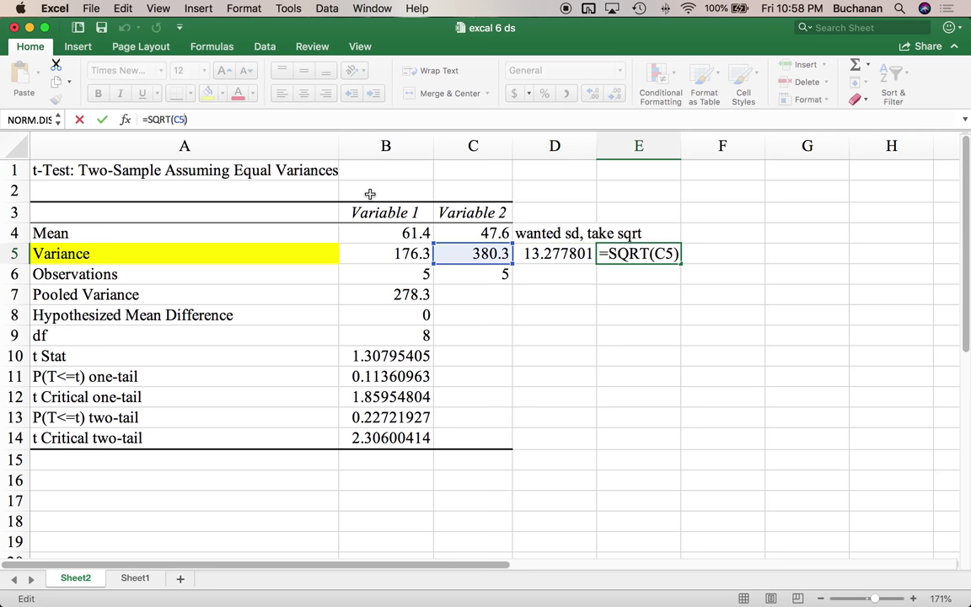
key(Return)
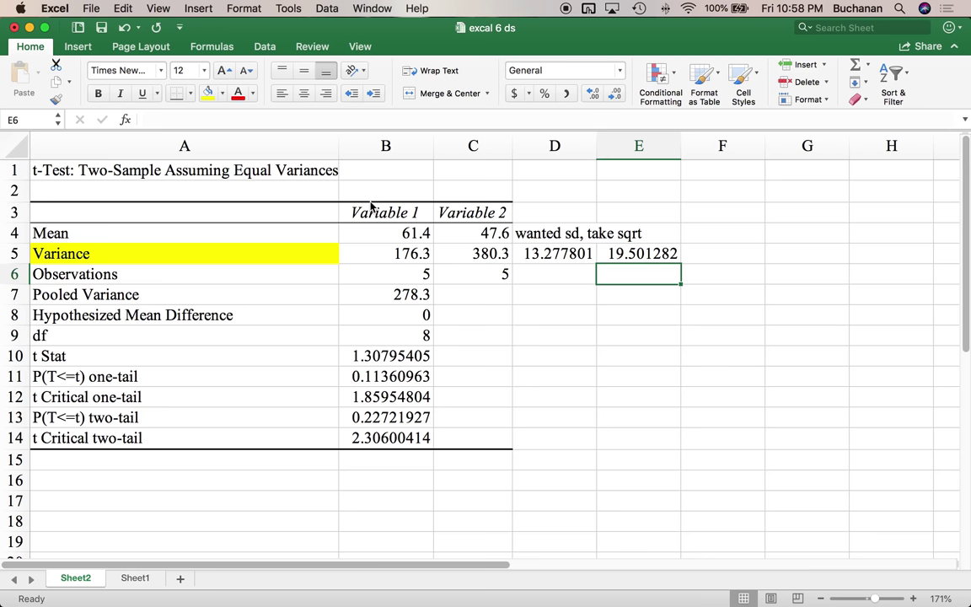
drag(391, 250, 455, 251)
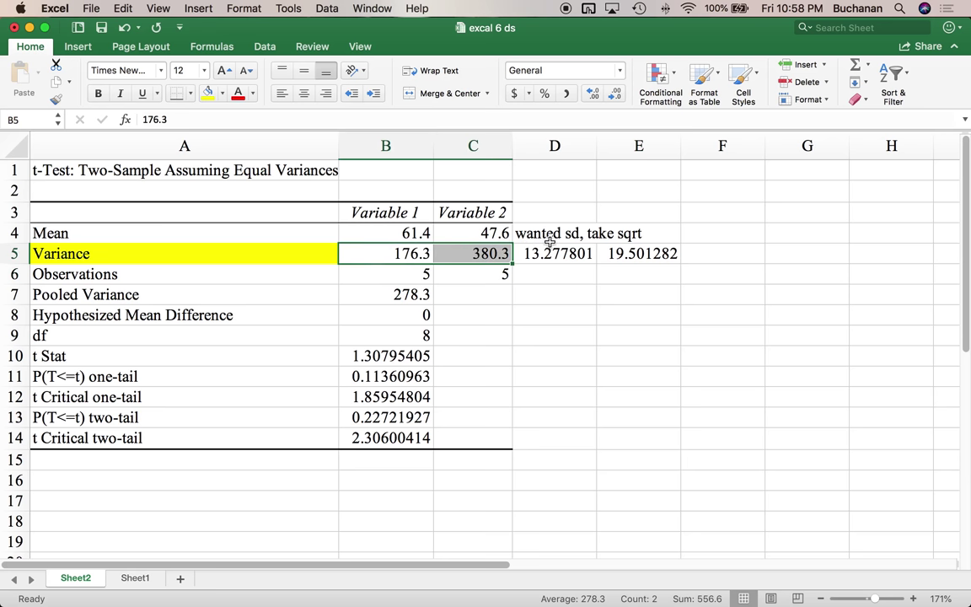
drag(548, 240, 644, 251)
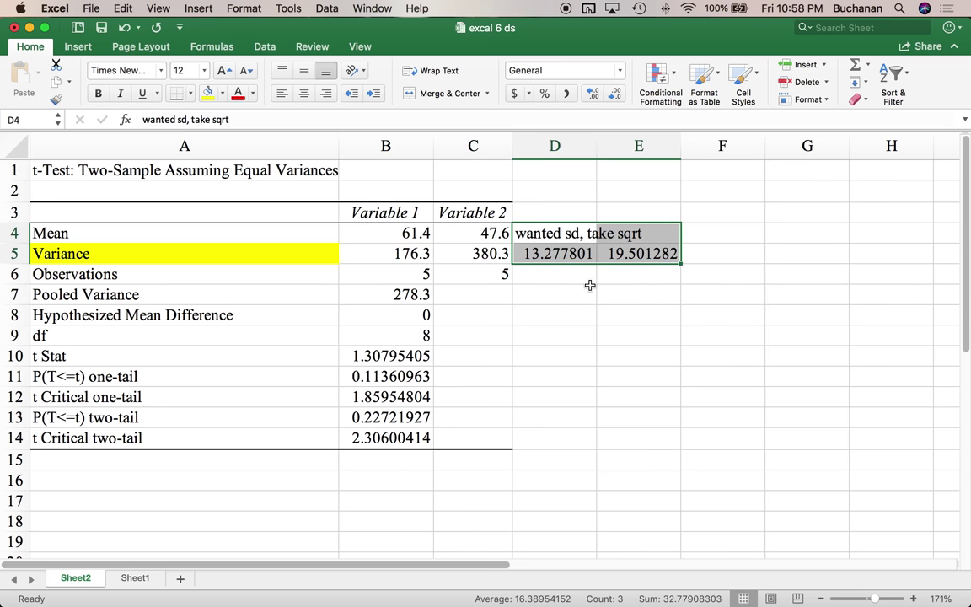
drag(396, 253, 474, 254)
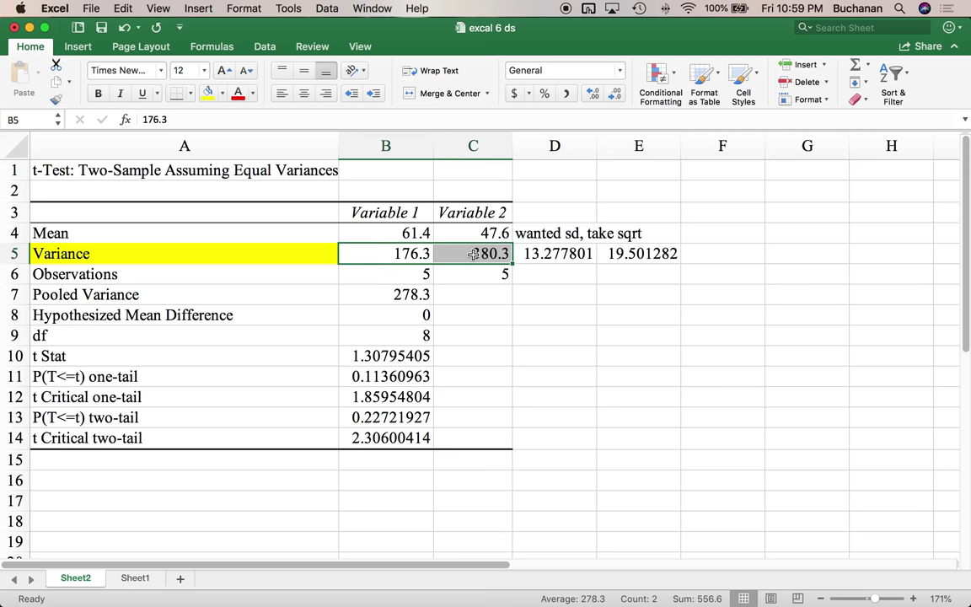
drag(381, 273, 481, 274)
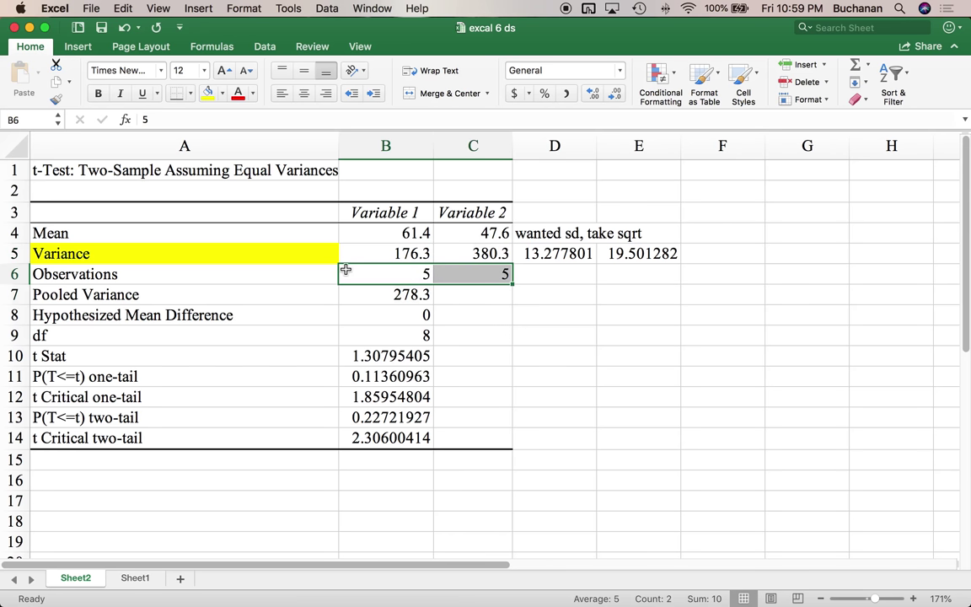
drag(253, 288, 392, 301)
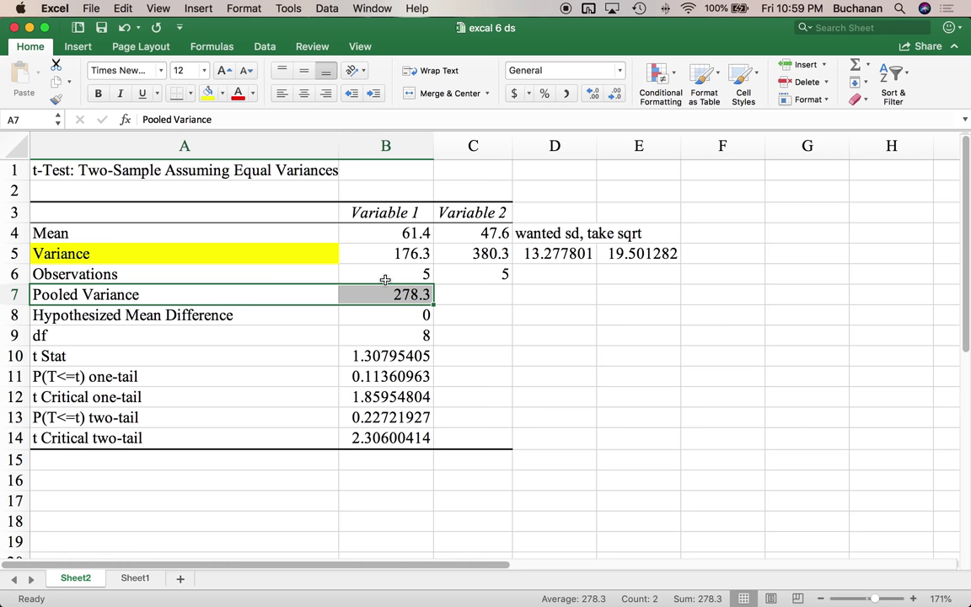
click(361, 314)
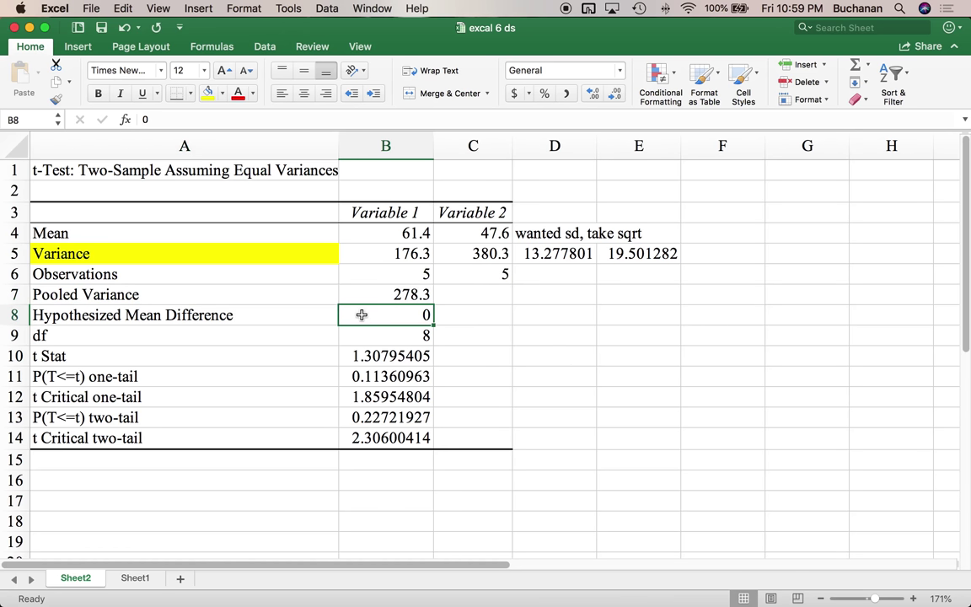
Type the note 'N -1 + N - 1' in D9 beside the df value of 8.
click(361, 334)
click(536, 336)
text(N -1 + )
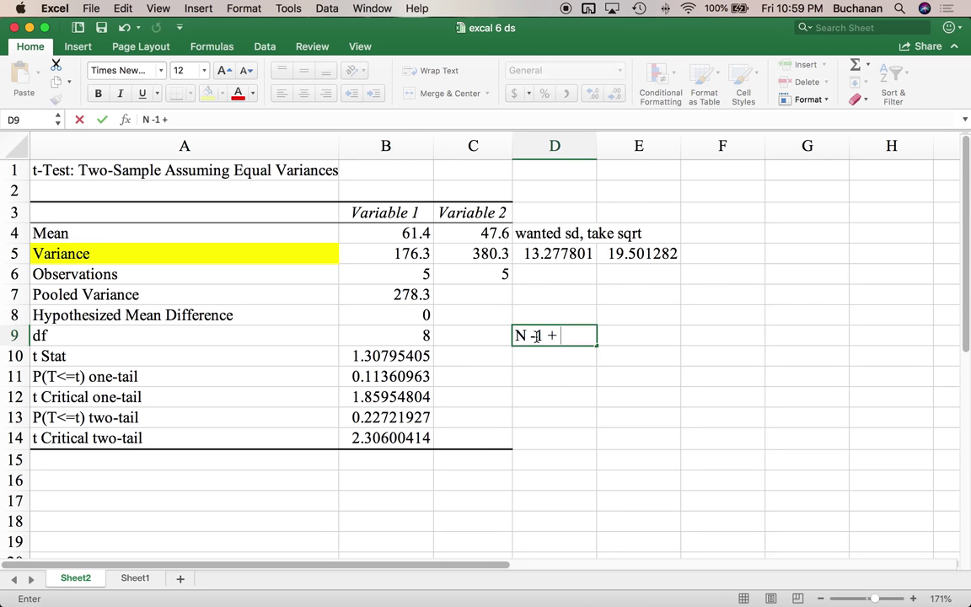
text(N - 1)
key(Return)
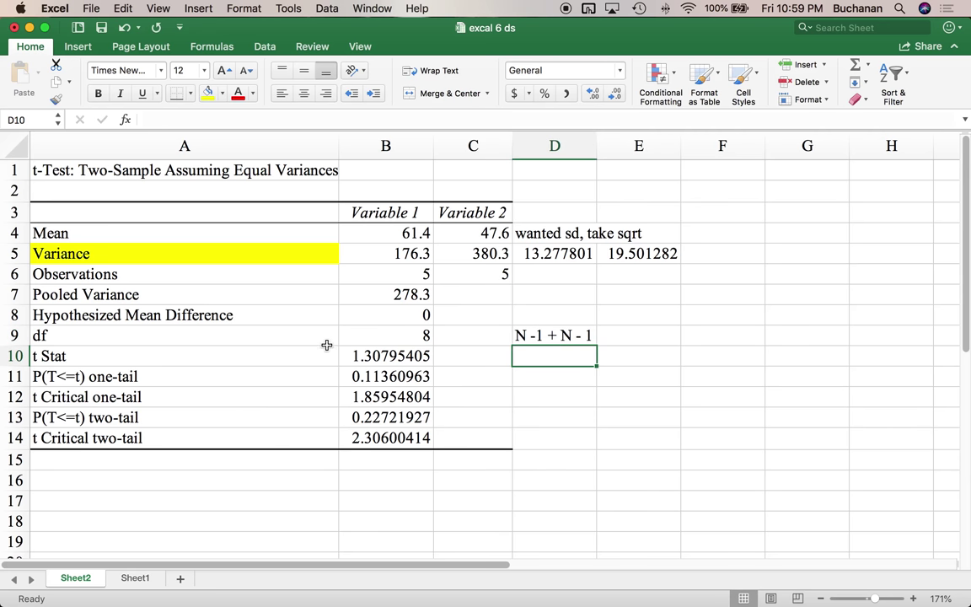
click(387, 356)
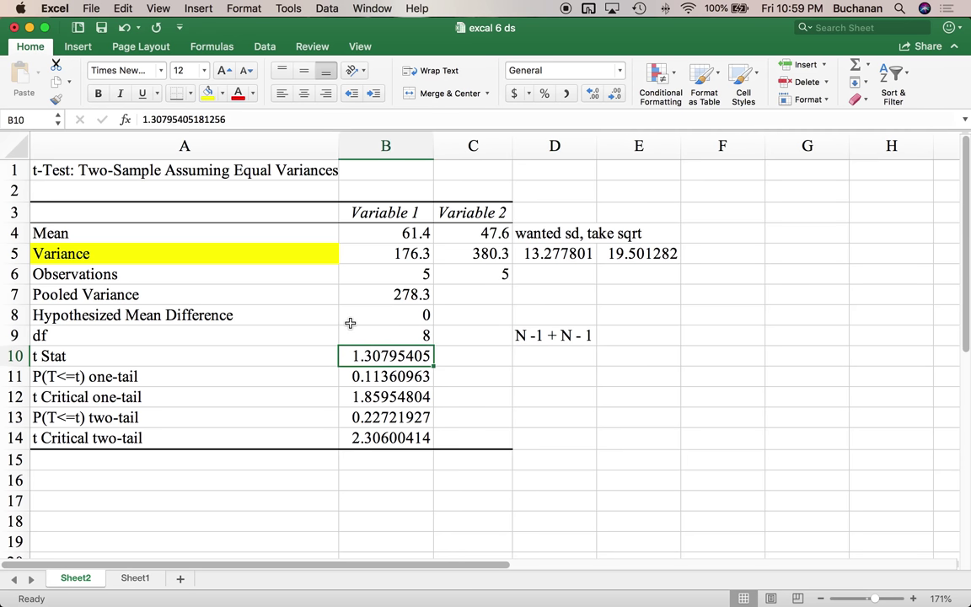
Label the two-tail p 0.22721927 'not significant' and start typing 'M = 61.40, SD = 13.28'.
click(371, 378)
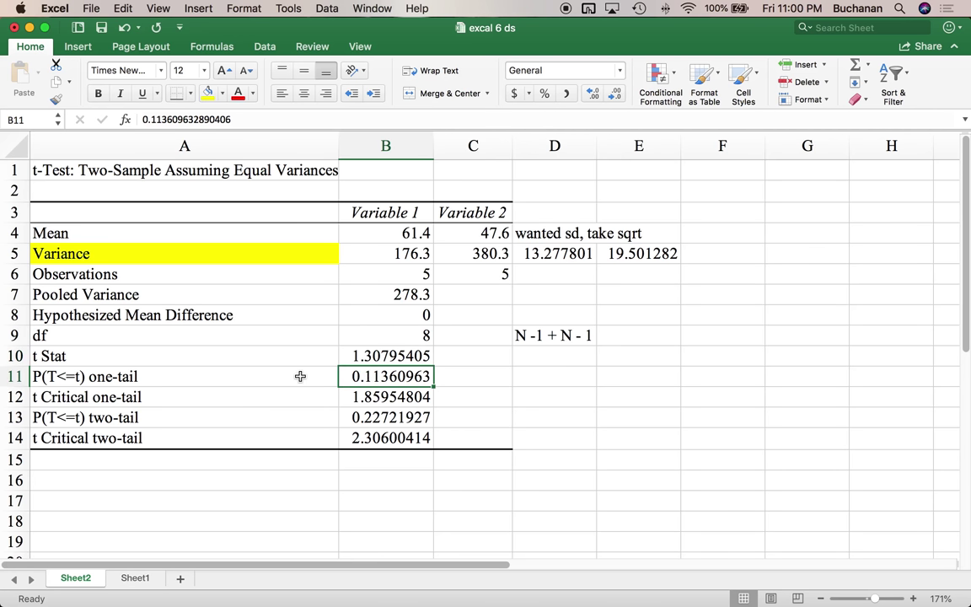
click(370, 396)
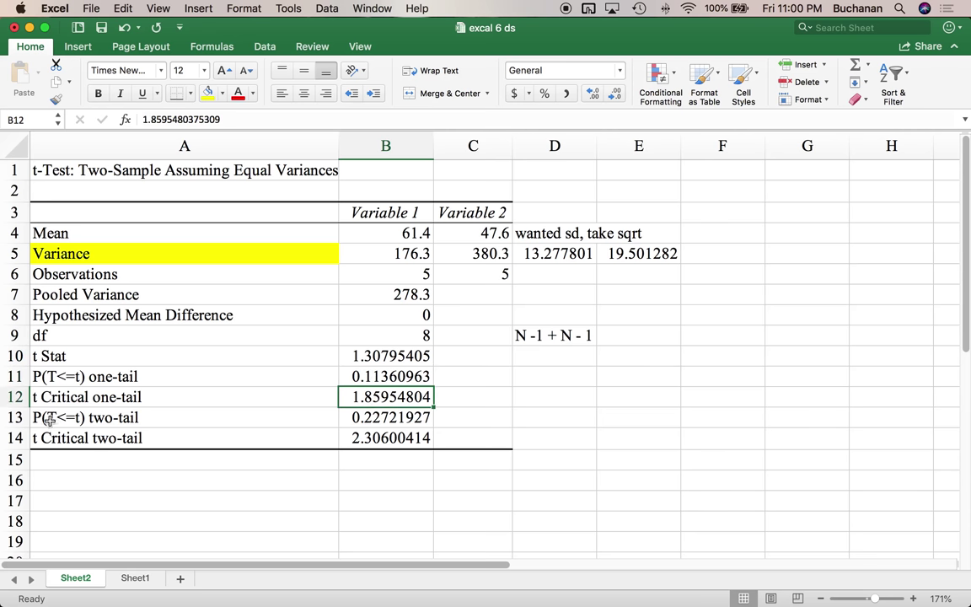
scroll(373, 421, right, 1)
click(374, 422)
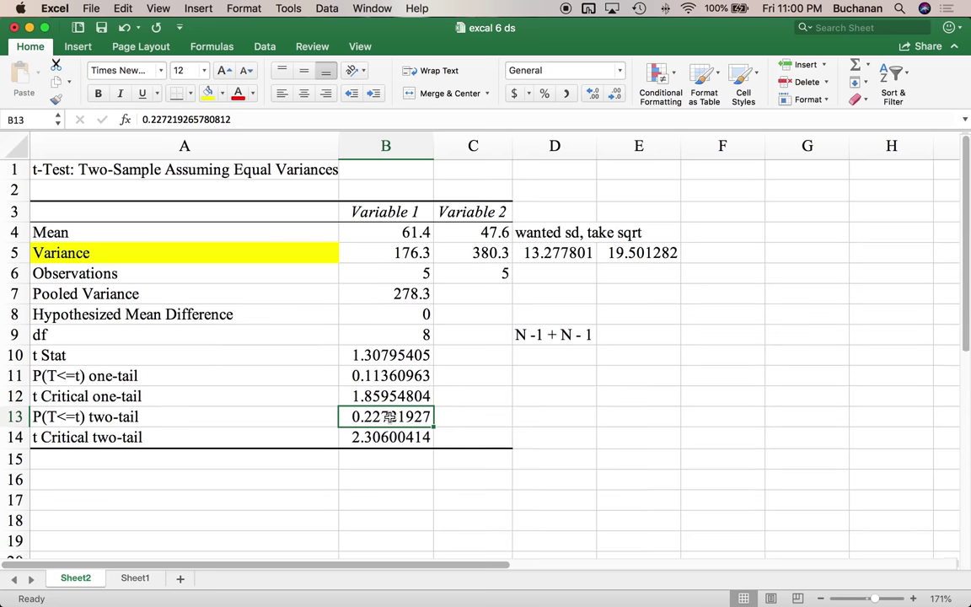
click(557, 416)
text(not significant)
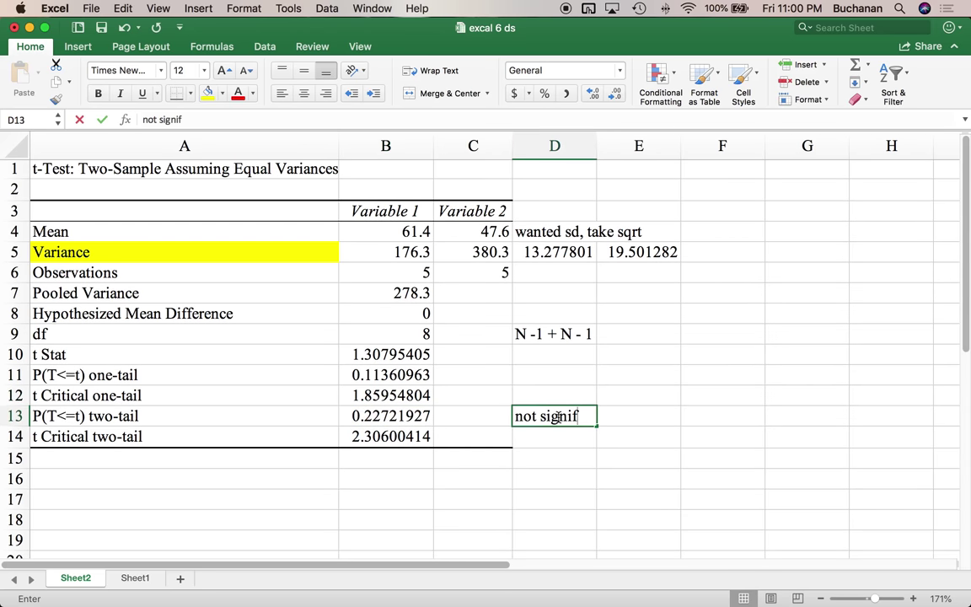
key(Return)
key(Return)
key(Return)
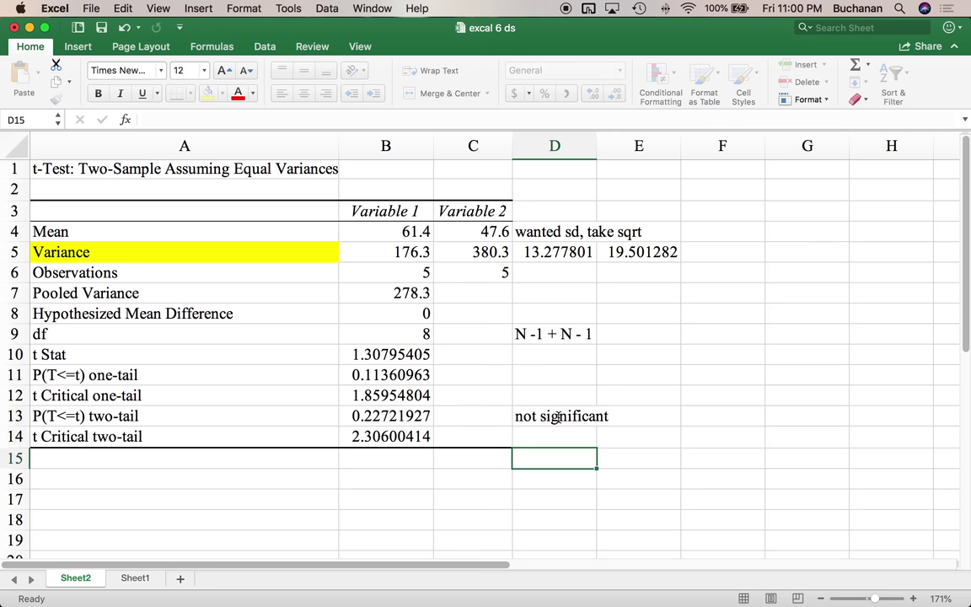
text(M = )
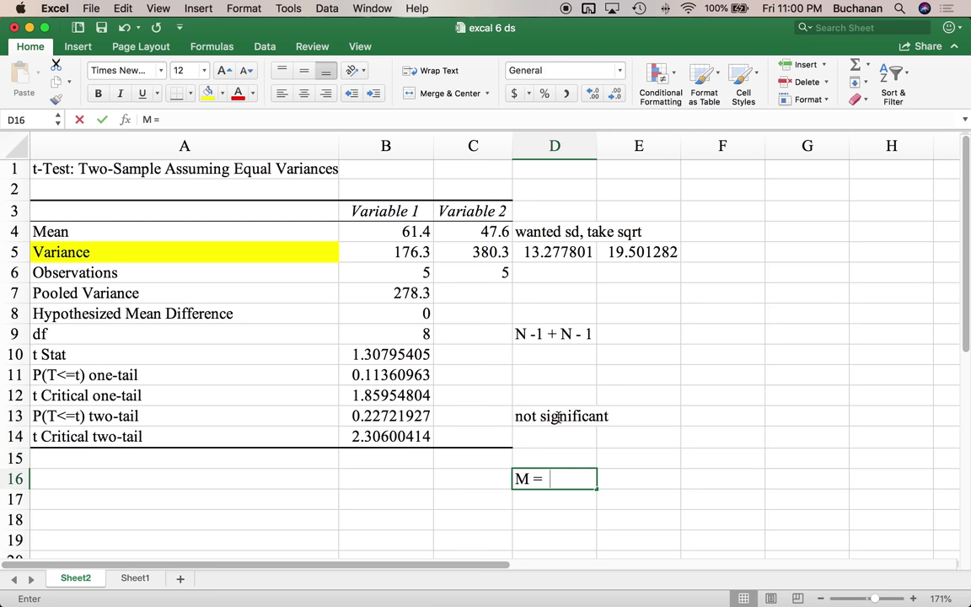
text(6)
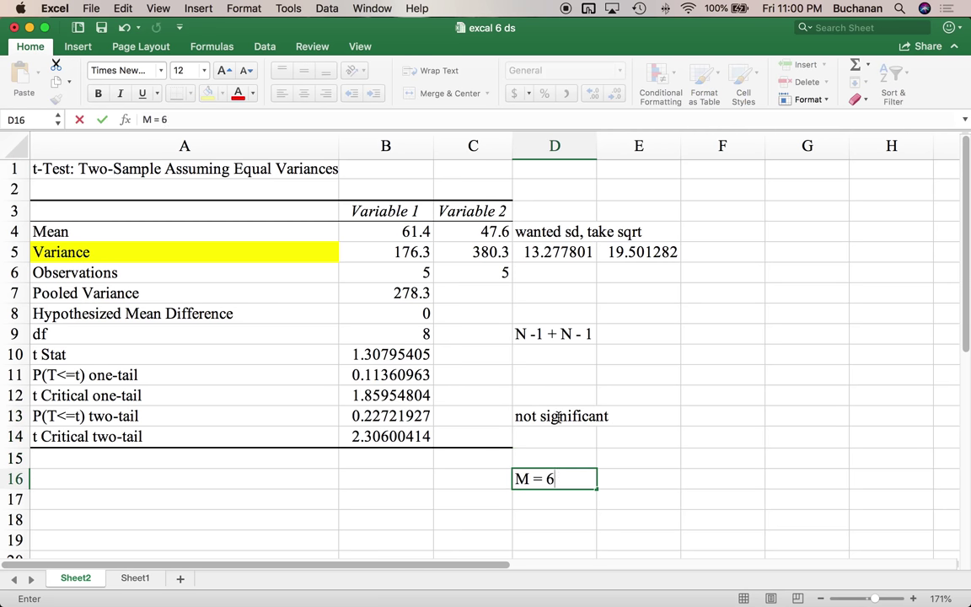
text(1.40, SD)
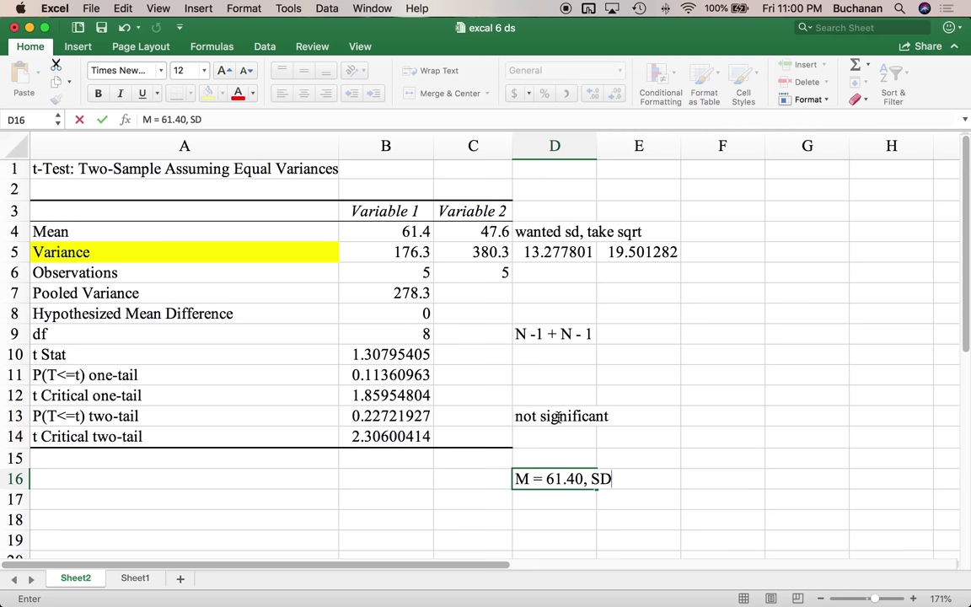
text( = 13.28)
Enter the summary lines 'M = 47.60, SD = 19.50' and 't(8) = 1.31, p = .227'.
key(Return)
text(M = )
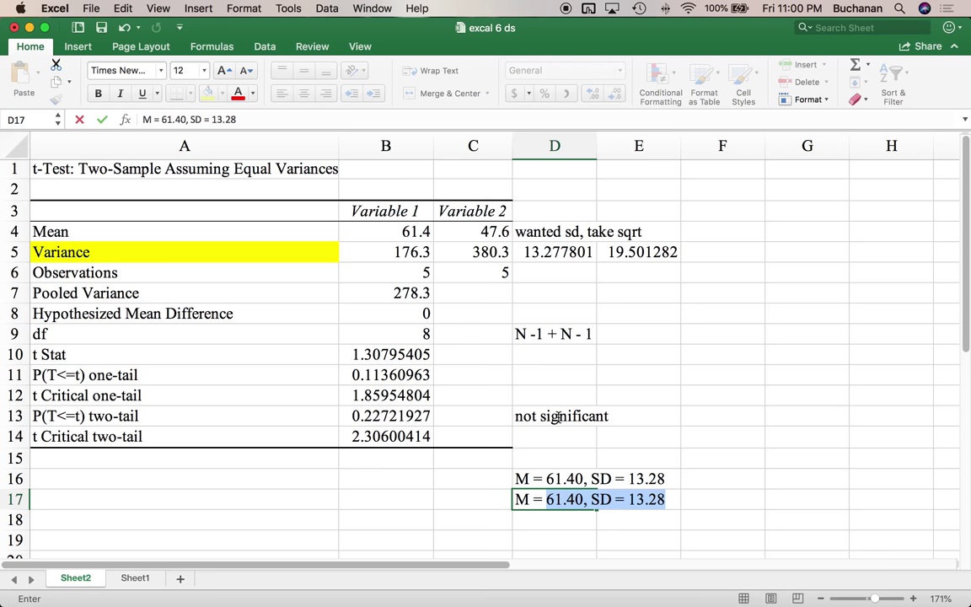
text(47.60, S)
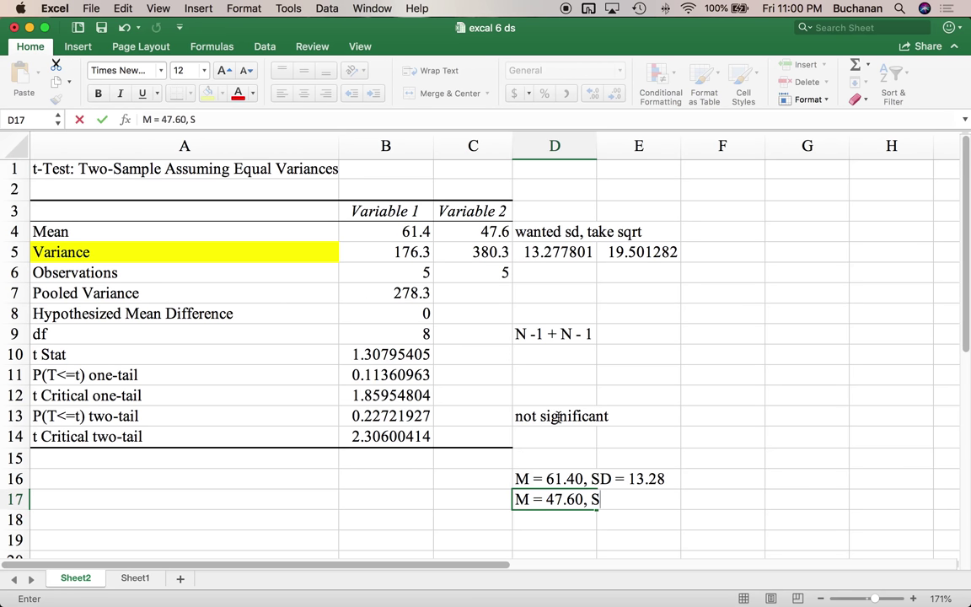
text(D = 19.50)
key(Return)
text(t()
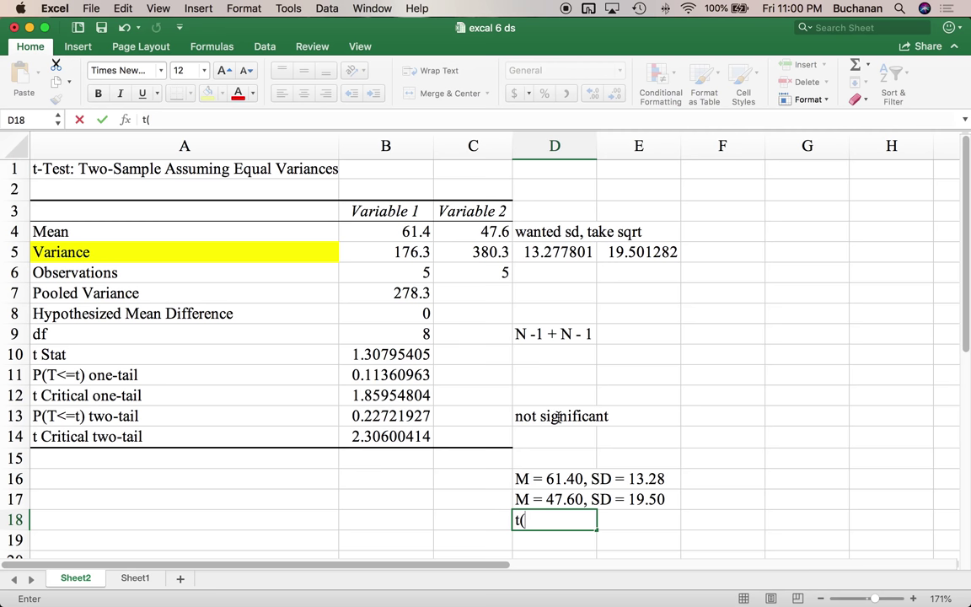
text(8) = 1.31, p = .22)
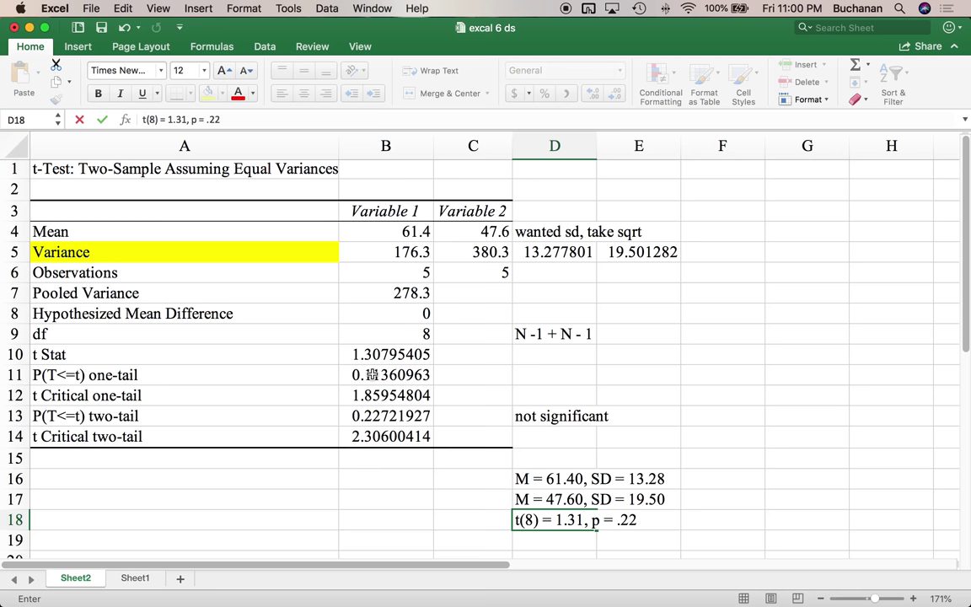
text(7)
key(Return)
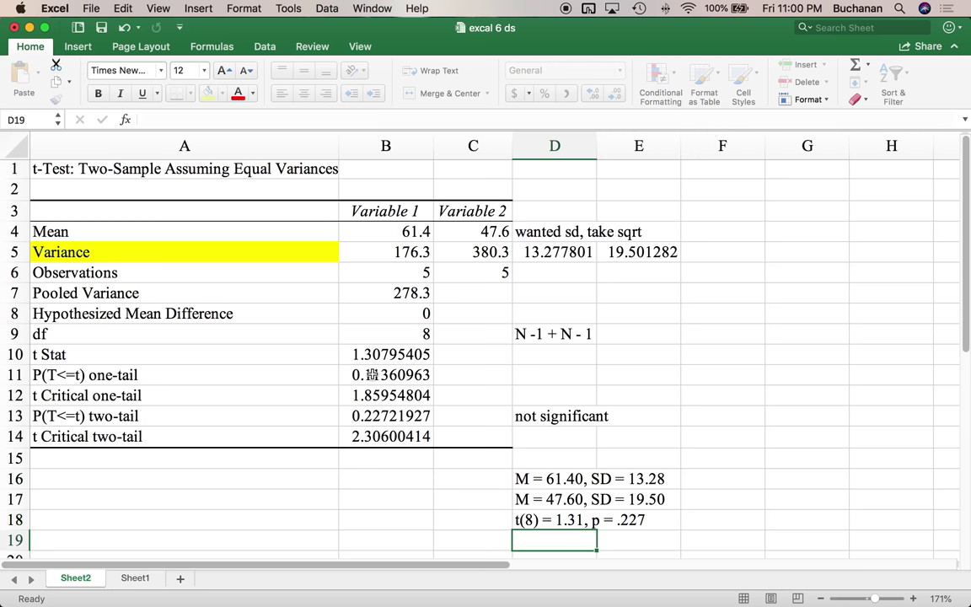
scroll(374, 308, down, 2)
scroll(374, 309, down, 1)
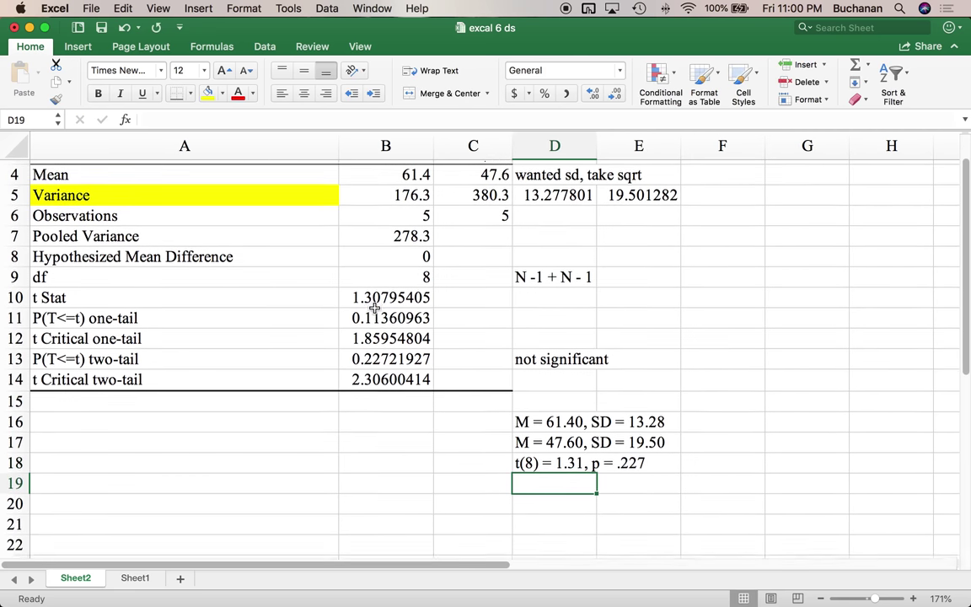
click(128, 579)
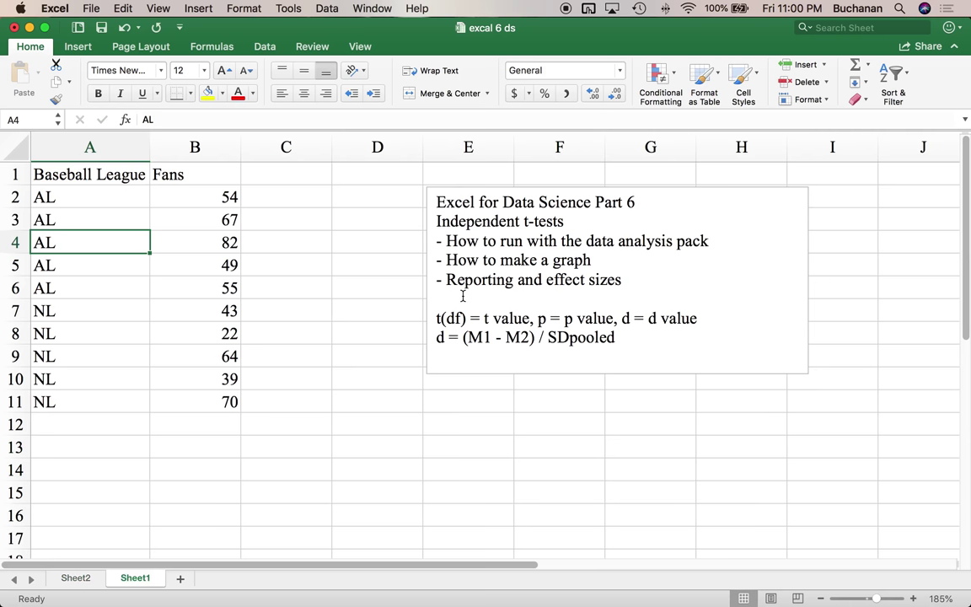
drag(435, 318, 706, 318)
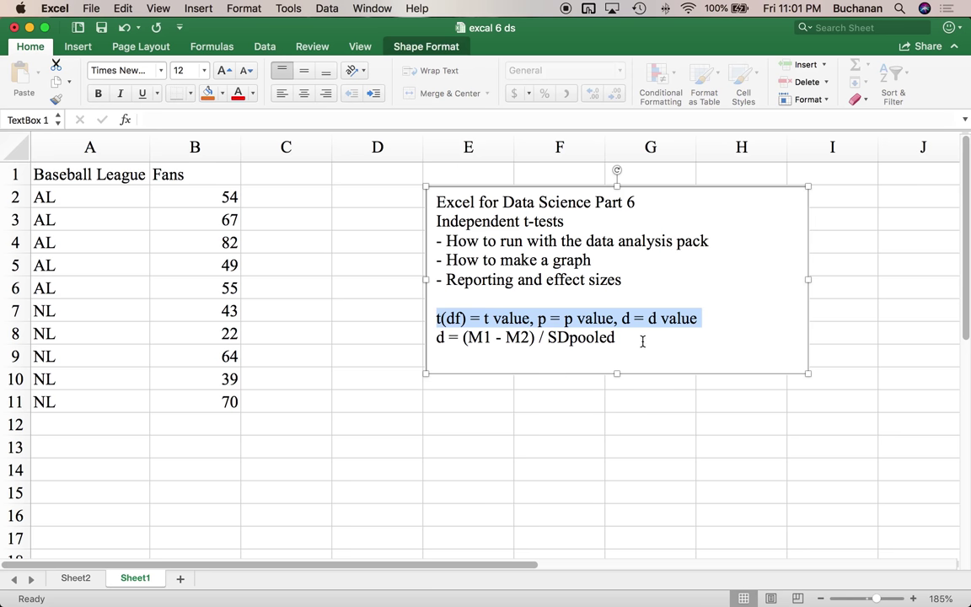
drag(630, 336, 434, 342)
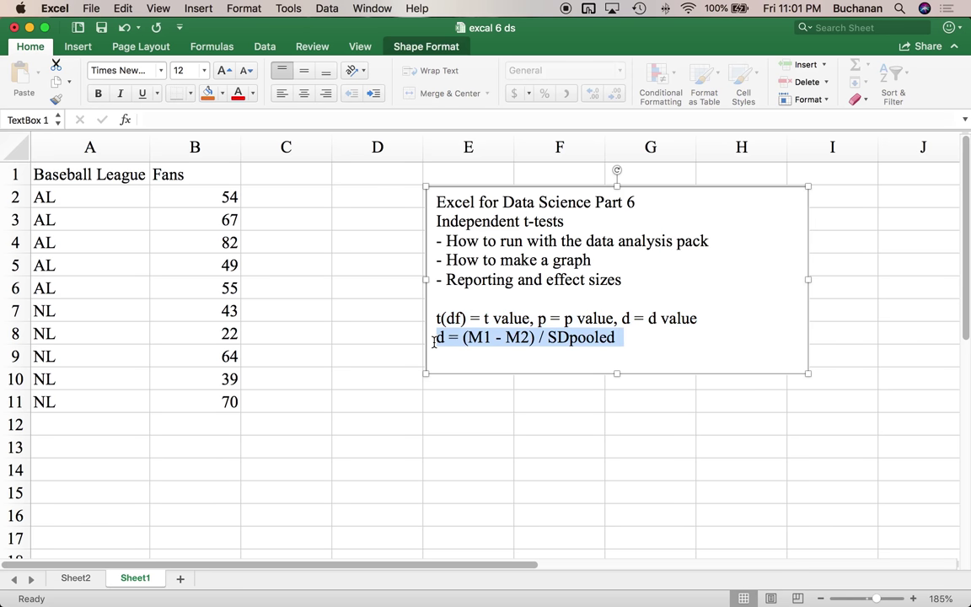
click(74, 579)
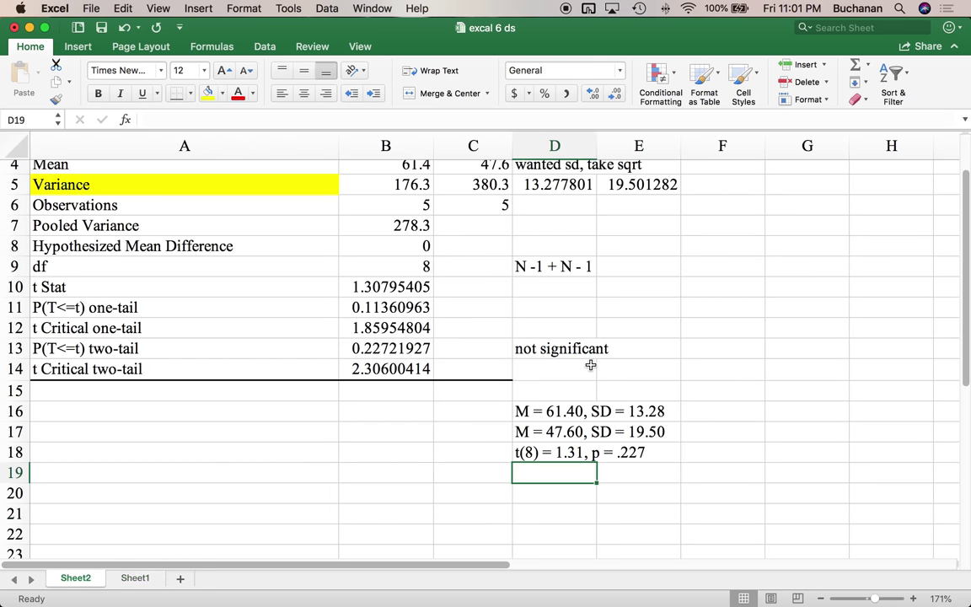
Type the label 'd formula = (M1 - M2)/SDpooled' in A19.
click(289, 469)
text(d formul)
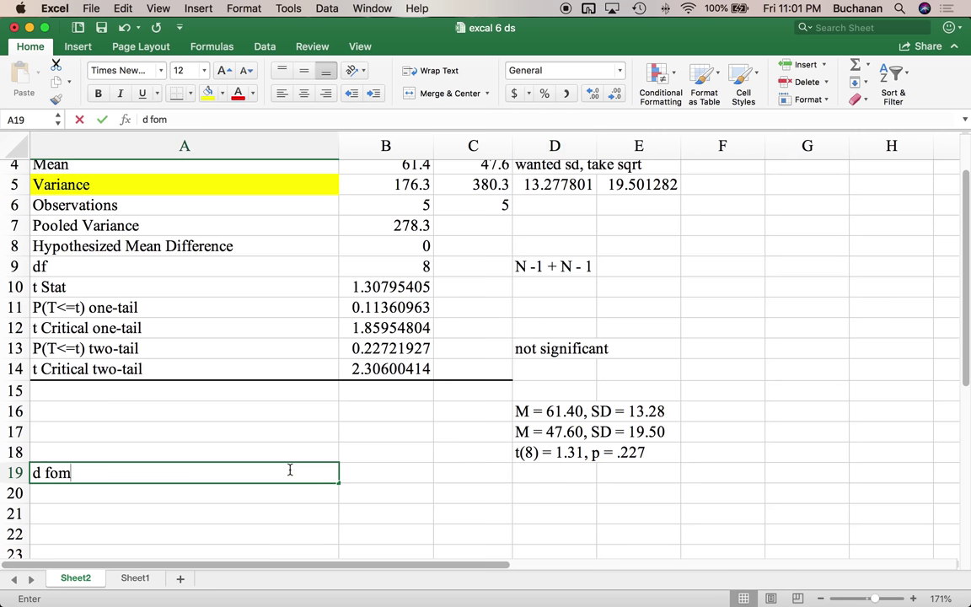
text(a)
key(BackSpace)
text(la -)
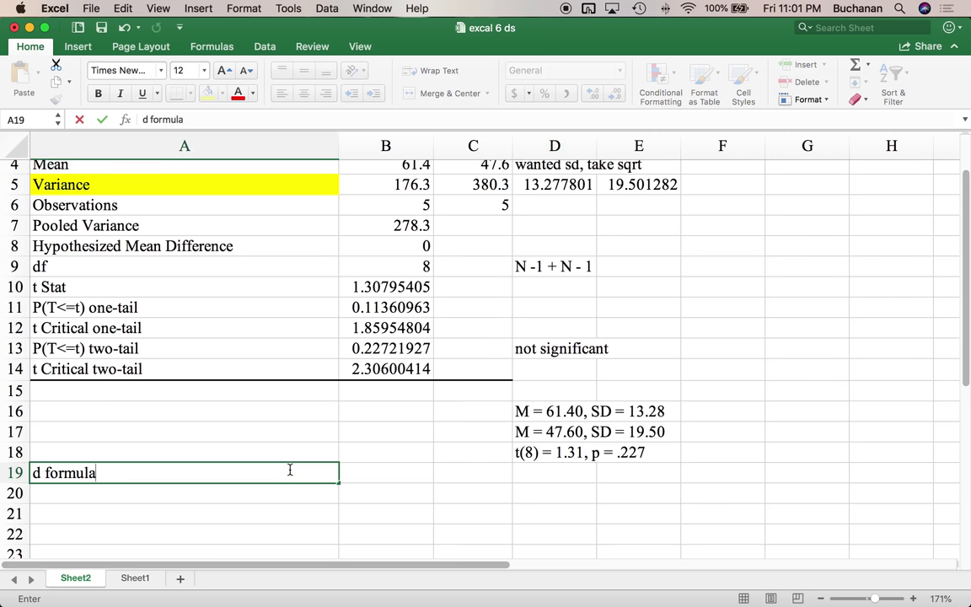
key(BackSpace)
key(BackSpace)
text(= M)
key(BackSpace)
text((M1 - M2)
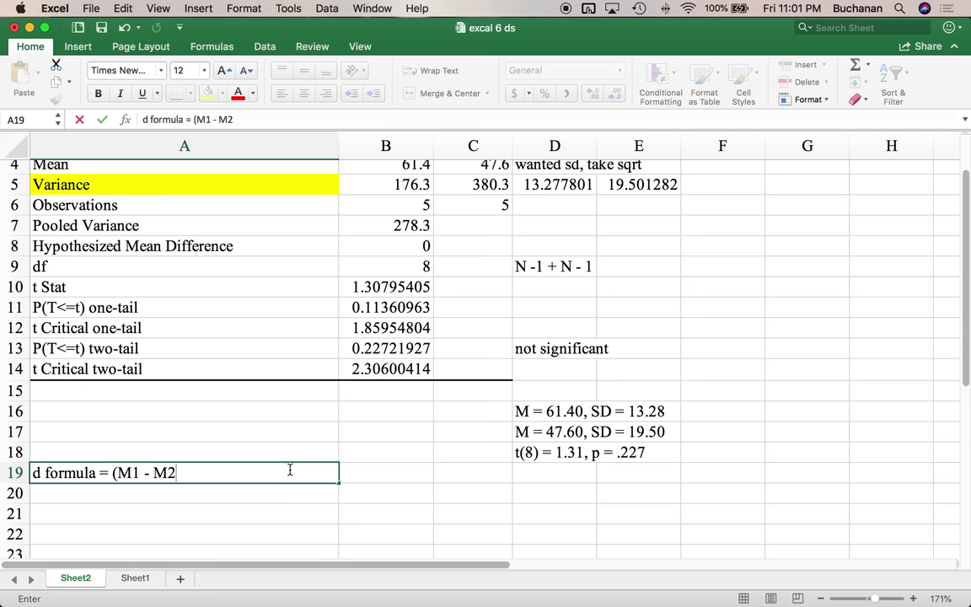
text()/ S)
key(BackSpace)
key(BackSpace)
text(SDpooled)
key(Return)
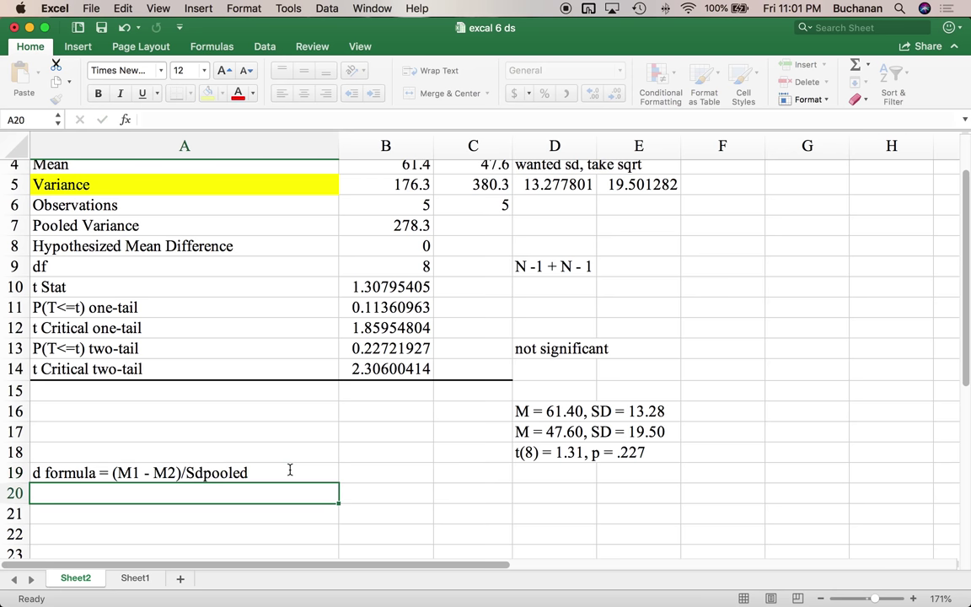
Add the note 'wanted sd, take sqrt' in D7 beside pooled variance 278.3.
click(358, 225)
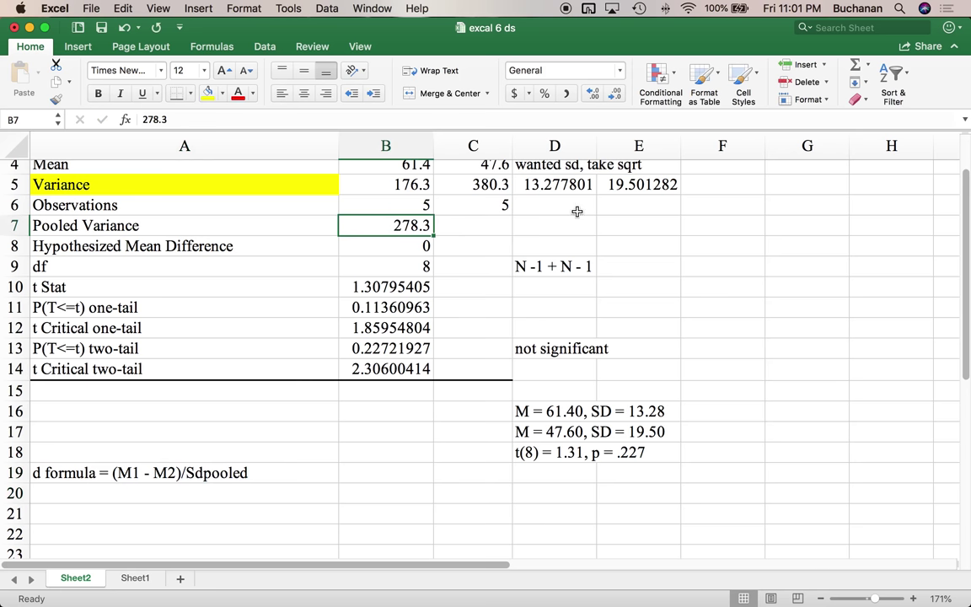
scroll(542, 231, up, 2)
click(545, 252)
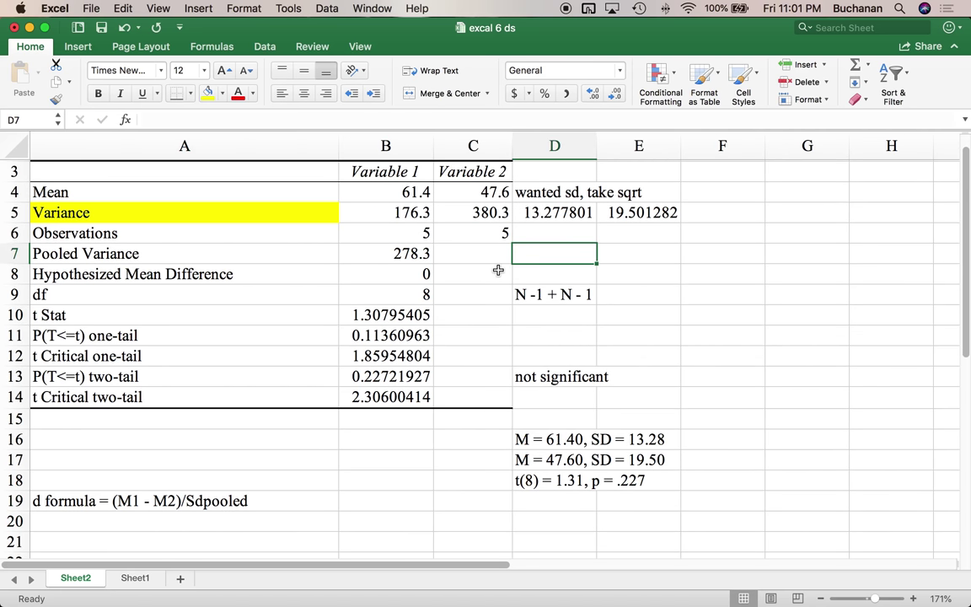
text(wanted)
key(Return)
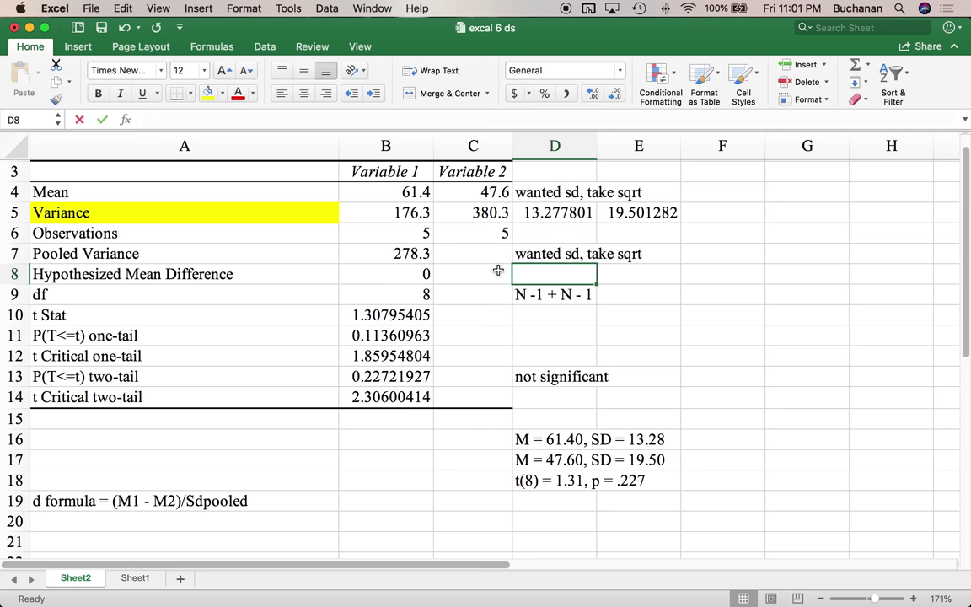
click(392, 252)
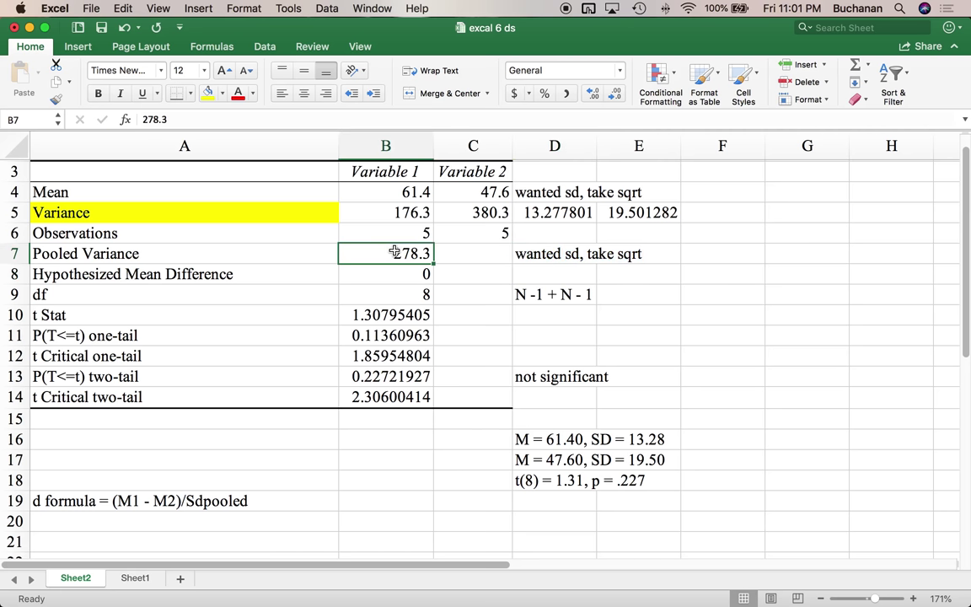
click(580, 502)
Start the B19 formula with the mean difference (B4-C4).
key(Left)
key(Left)
text(=(M)
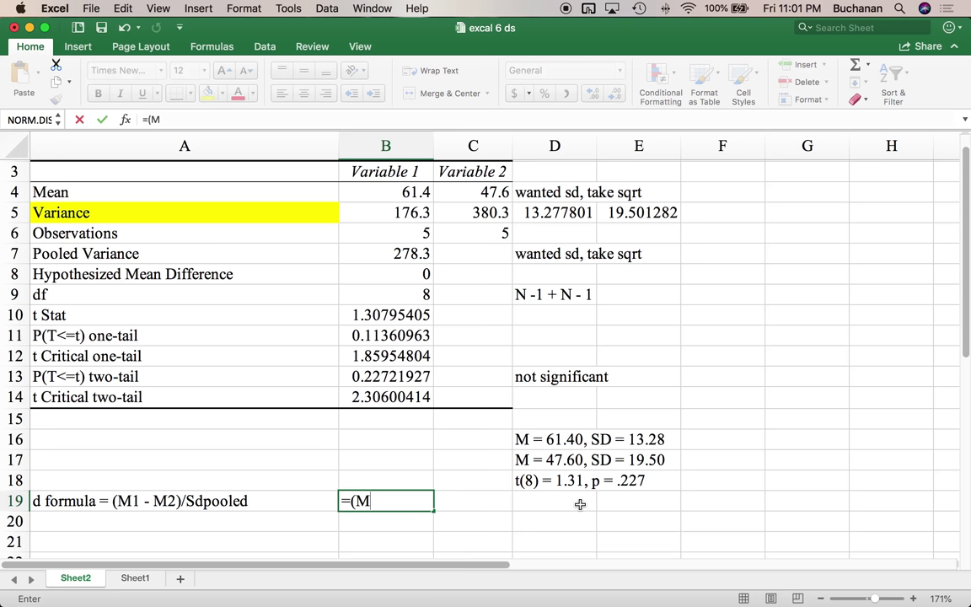
key(BackSpace)
click(406, 191)
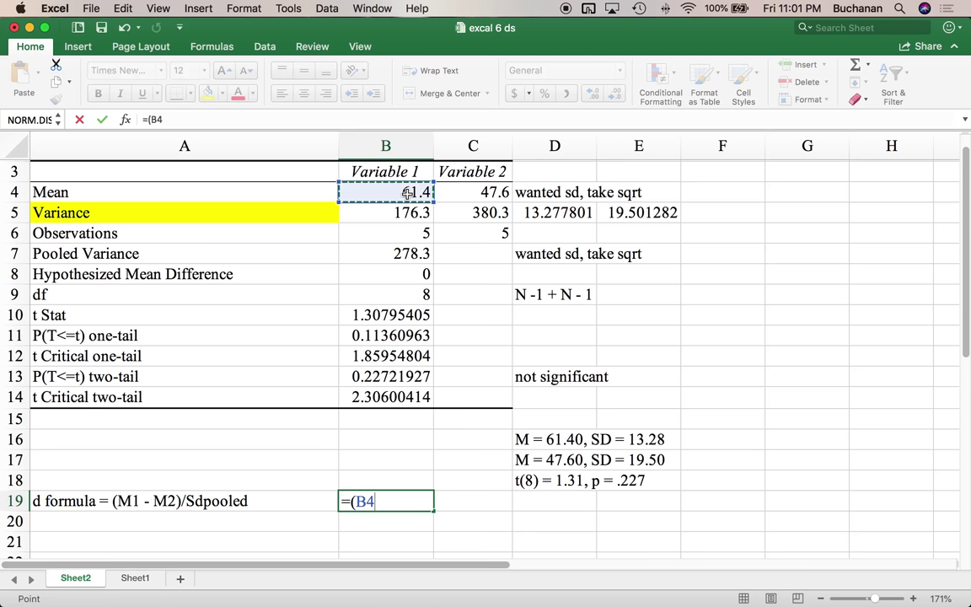
text(-)
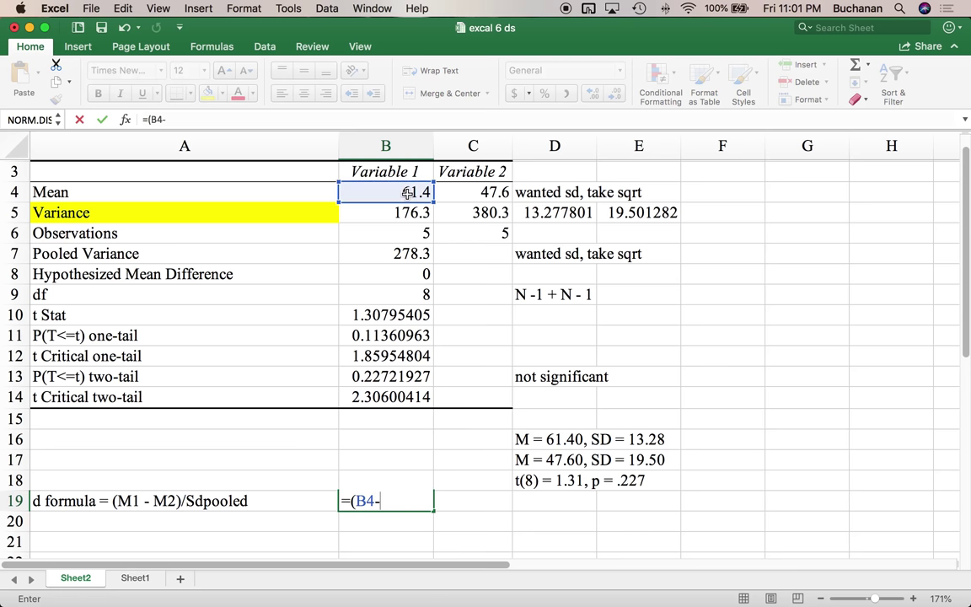
click(485, 192)
text()))
key(BackSpace)
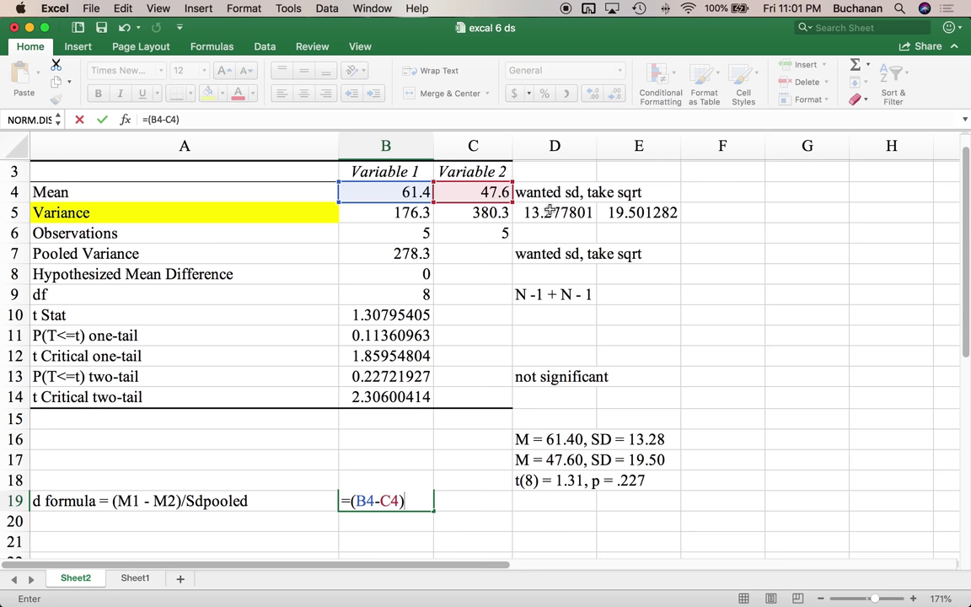
Divide by SQRT(B7) to get Cohen's d of 0.82722278.
text(/)
text(sw)
text(r)
key(BackSpace)
key(BackSpace)
text(qrt()
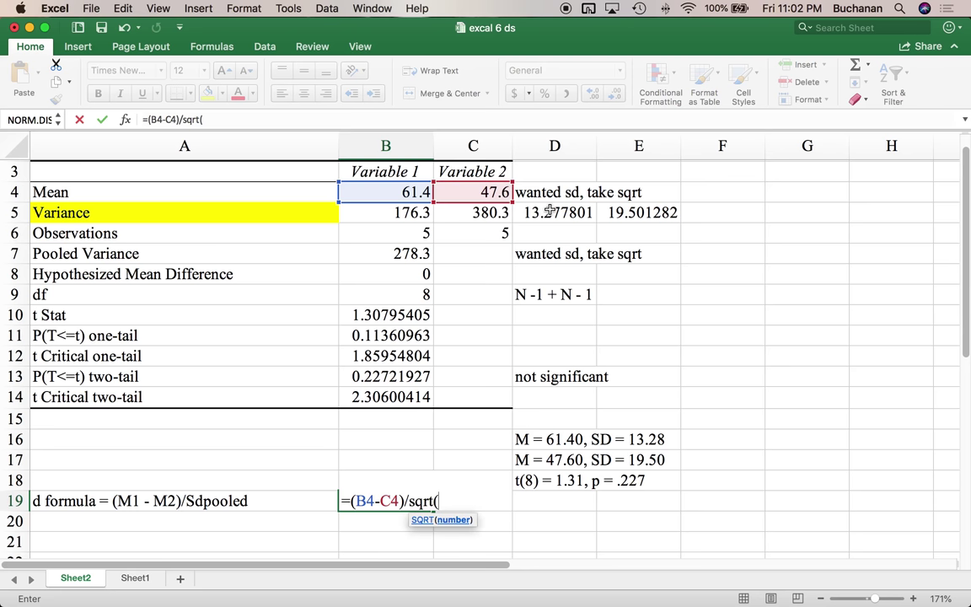
click(391, 253)
text())
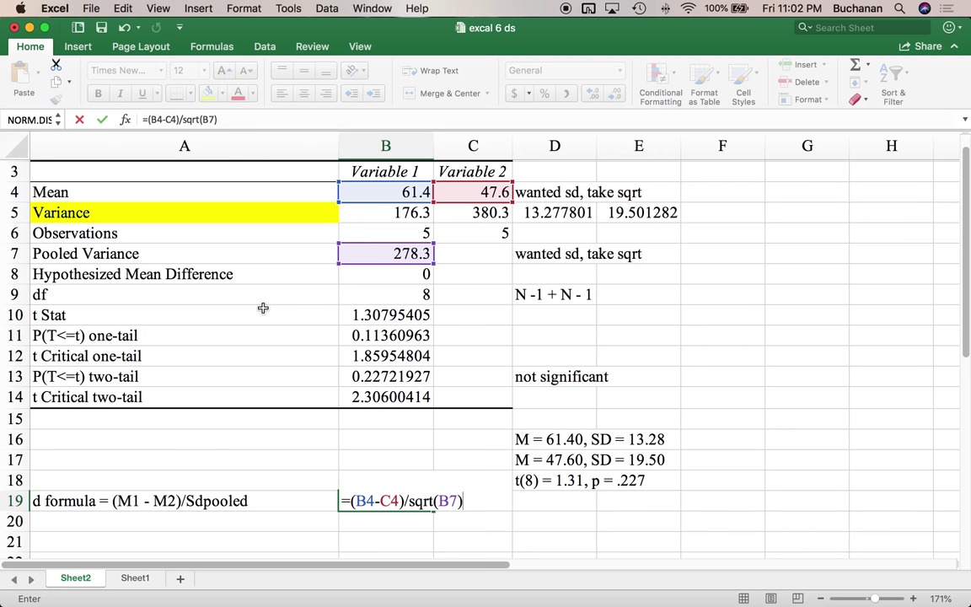
key(Return)
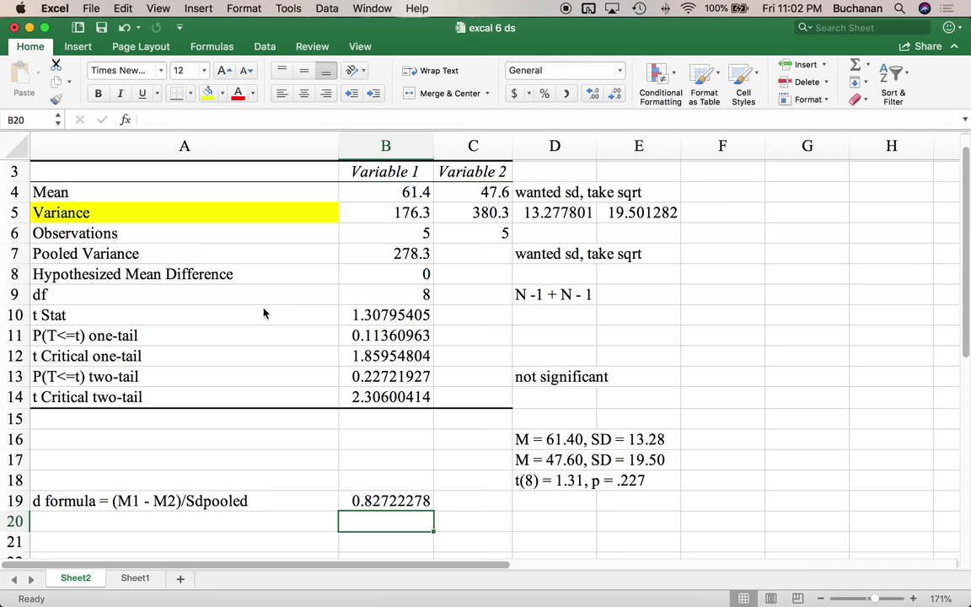
click(390, 498)
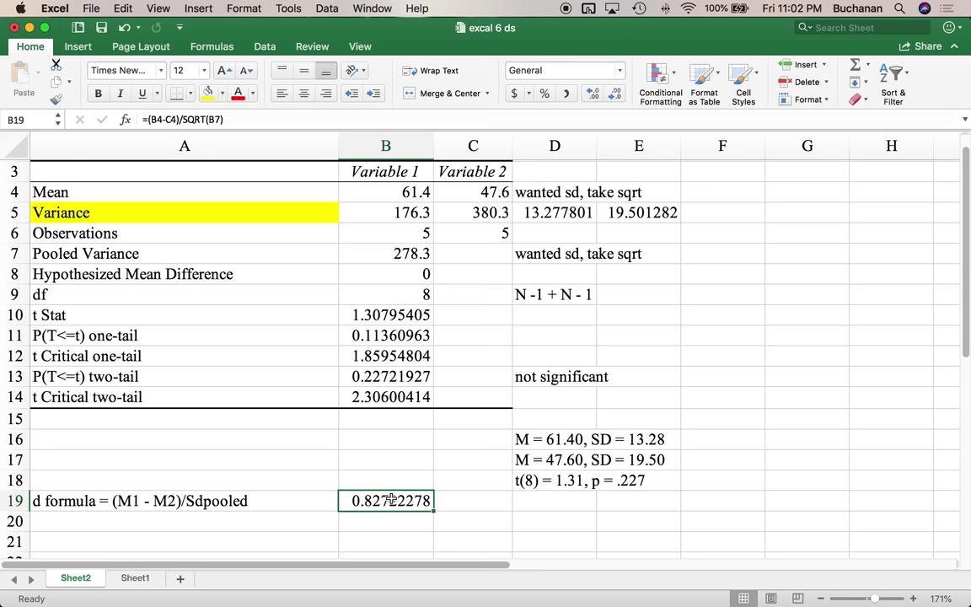
Append ', d = 0.83' after p = .227 in the D18 t-test report line.
click(559, 480)
click(235, 120)
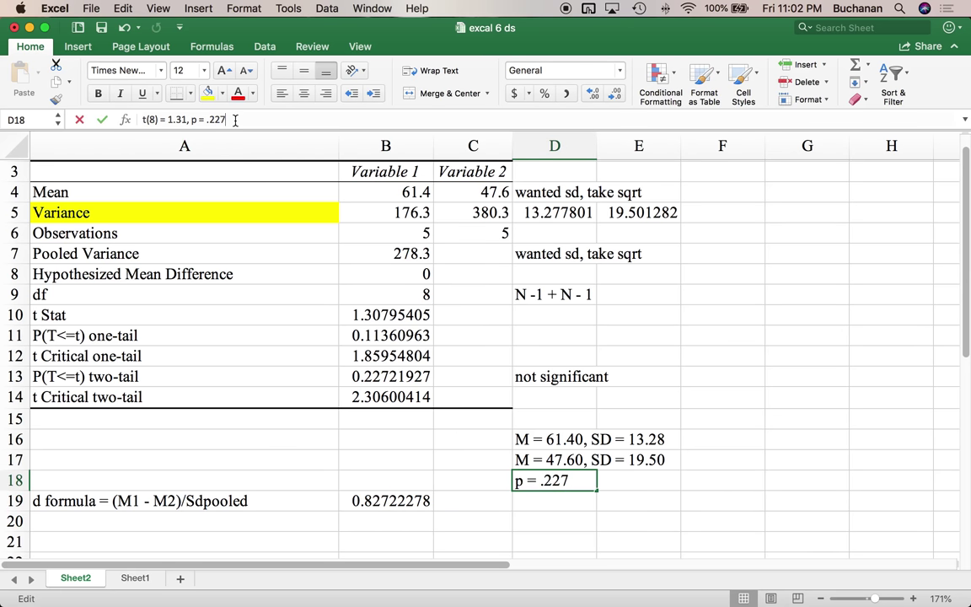
key(BackSpace)
key(BackSpace)
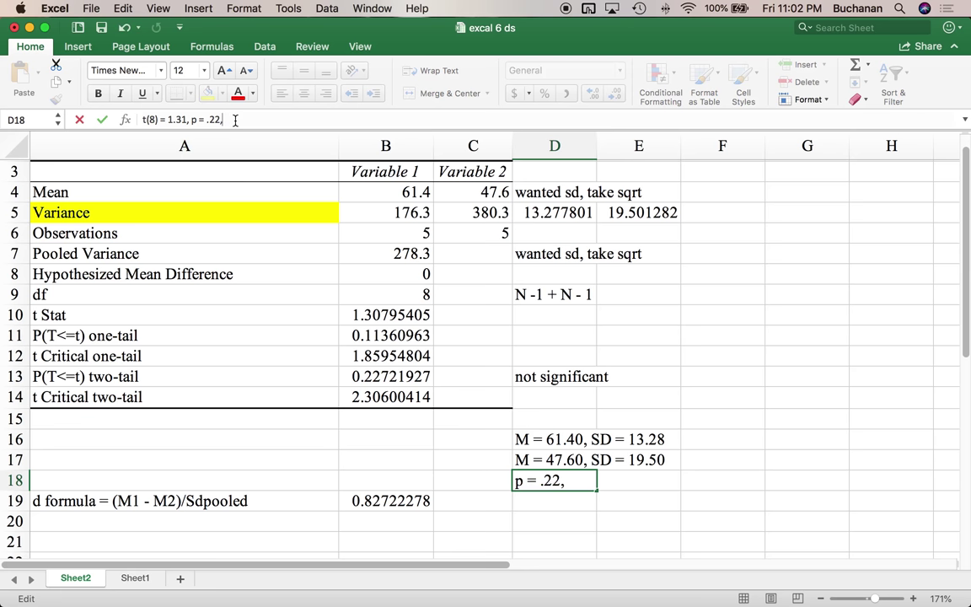
text(7, d = 0.82)
key(BackSpace)
text(3)
key(Return)
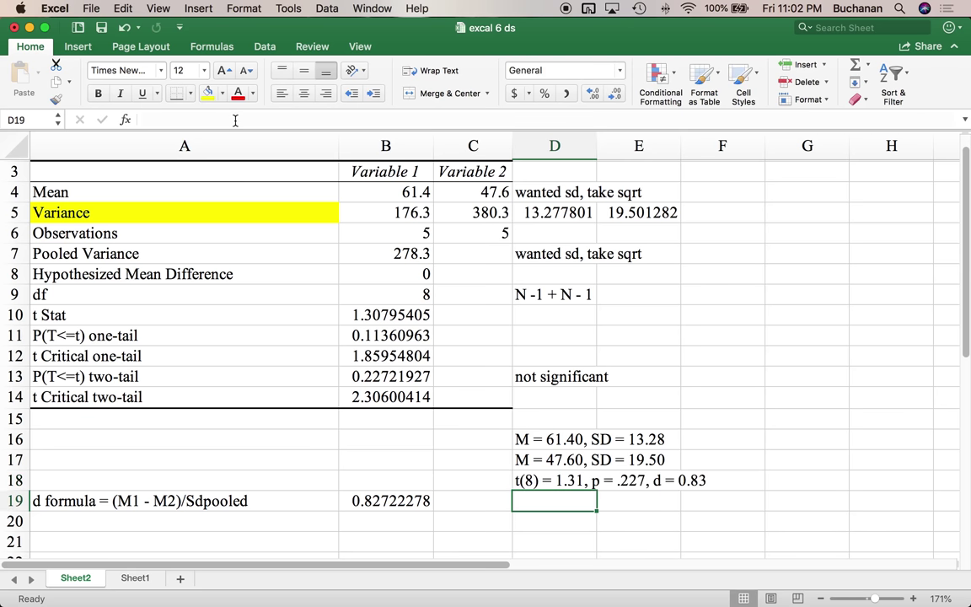